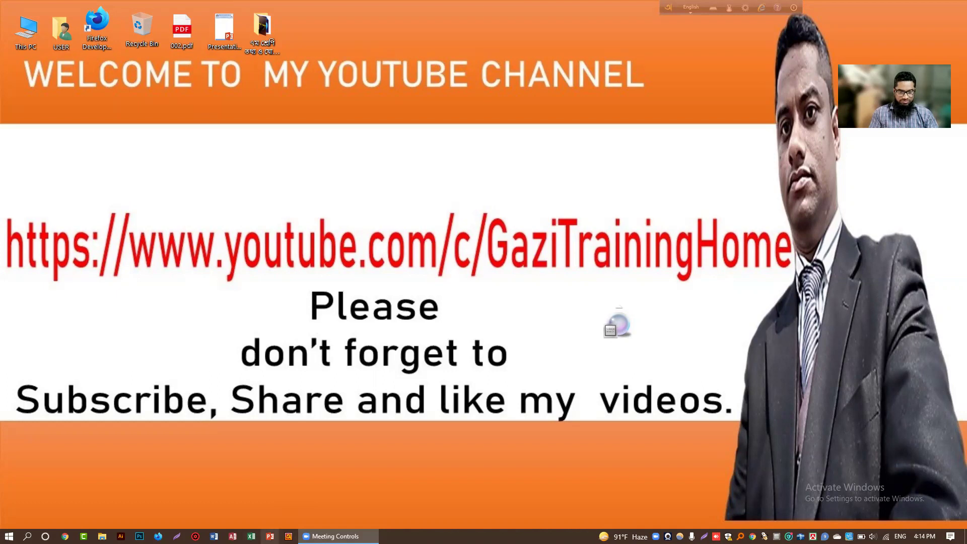
- Launch PowerPoint, create blank Presentation1, and bring up the Open page's recent presentations
{"action": "left_click", "coordinate": [269, 536]}
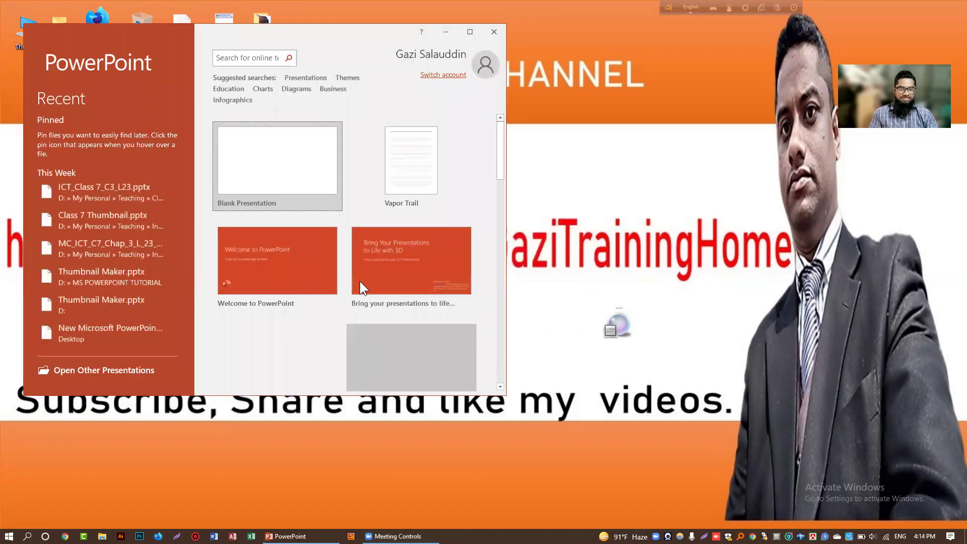
{"action": "left_click", "coordinate": [470, 32]}
{"action": "scroll", "coordinate": [124, 177], "scroll_direction": "down", "scroll_amount": 3}
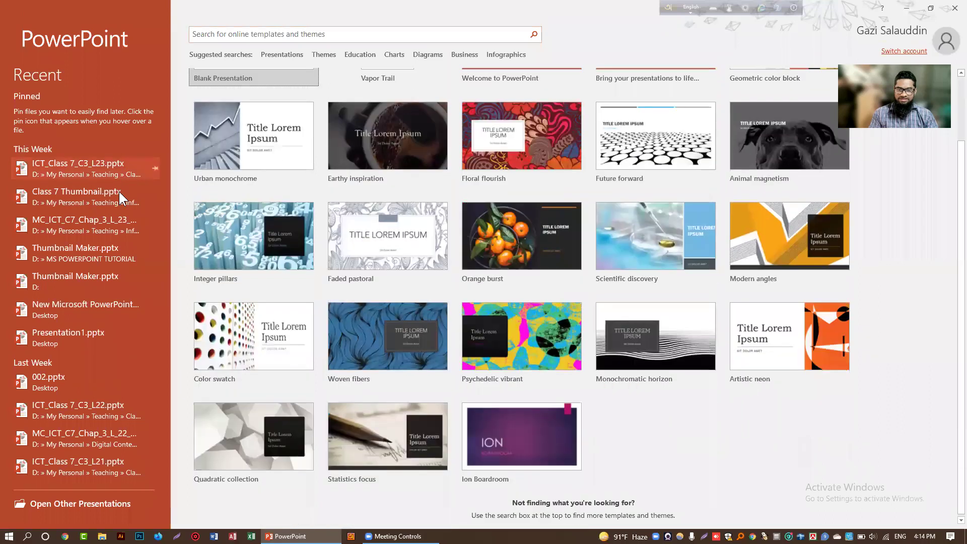
{"action": "scroll", "coordinate": [260, 148], "scroll_direction": "up", "scroll_amount": 3}
{"action": "left_click", "coordinate": [260, 138]}
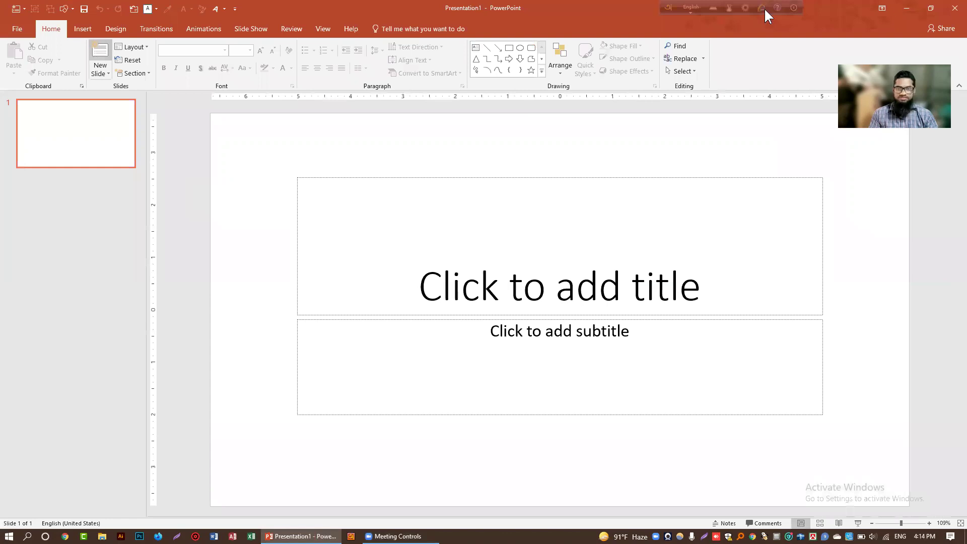
{"action": "key", "text": "ctrl+o"}
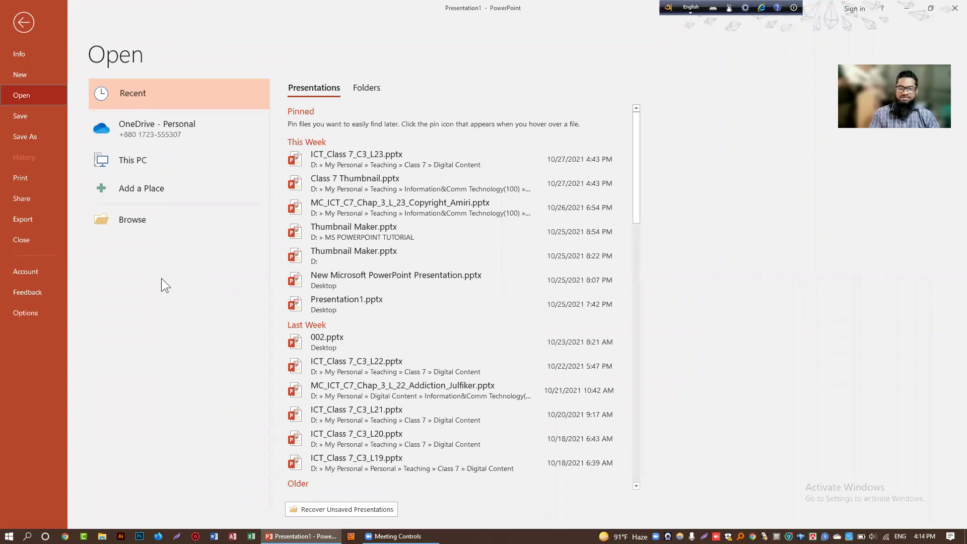
- Show Presentation1's Info page, listing one slide and not yet saved
{"action": "left_click", "coordinate": [23, 52]}
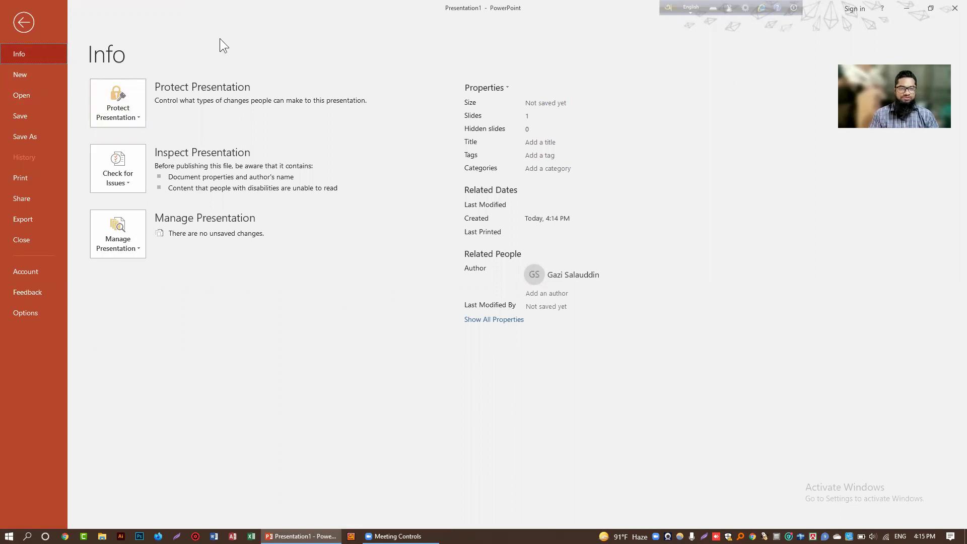
- Browse the default template gallery on the New page
{"action": "left_click", "coordinate": [29, 73]}
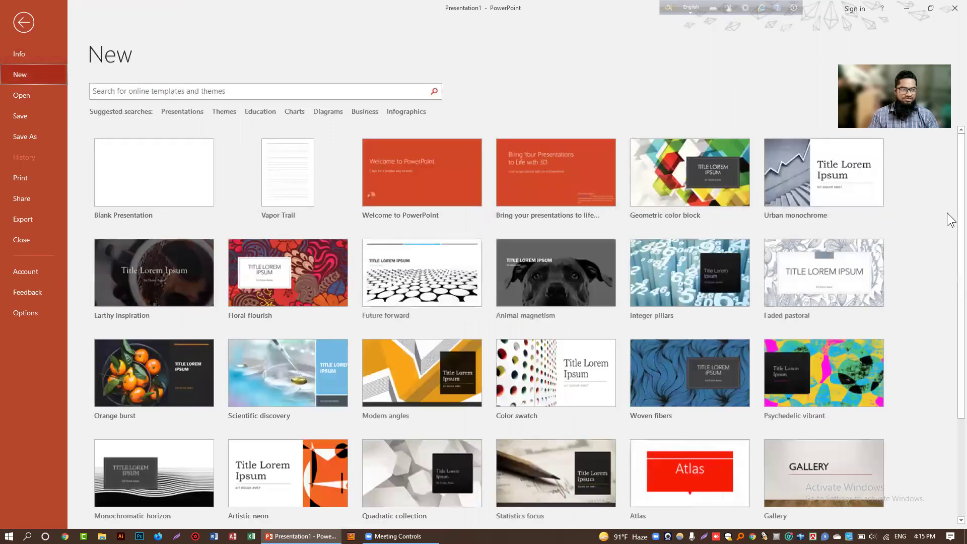
{"action": "scroll", "coordinate": [356, 355], "scroll_direction": "down", "scroll_amount": 3}
{"action": "scroll", "coordinate": [283, 341], "scroll_direction": "up", "scroll_amount": 3}
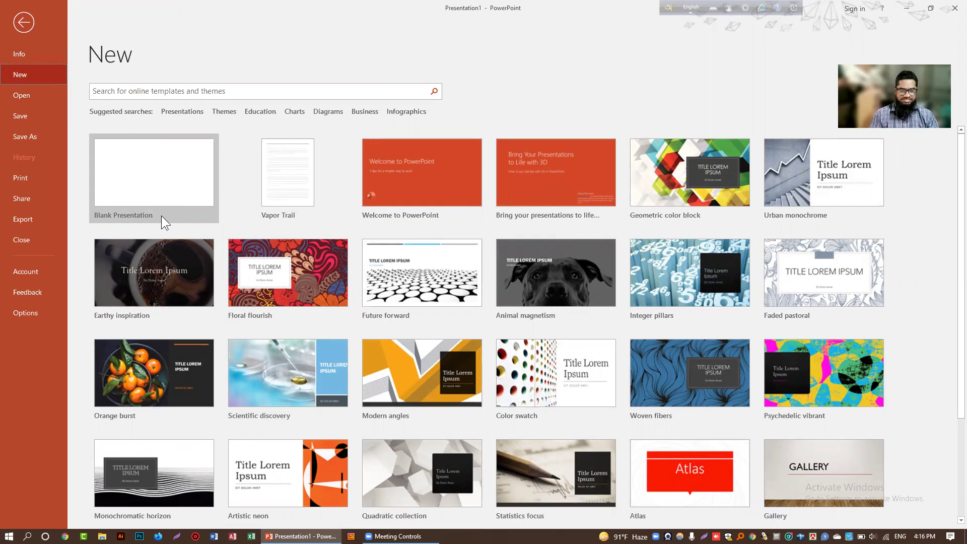
{"action": "scroll", "coordinate": [166, 213], "scroll_direction": "down", "scroll_amount": 2}
{"action": "scroll", "coordinate": [185, 263], "scroll_direction": "up", "scroll_amount": 2}
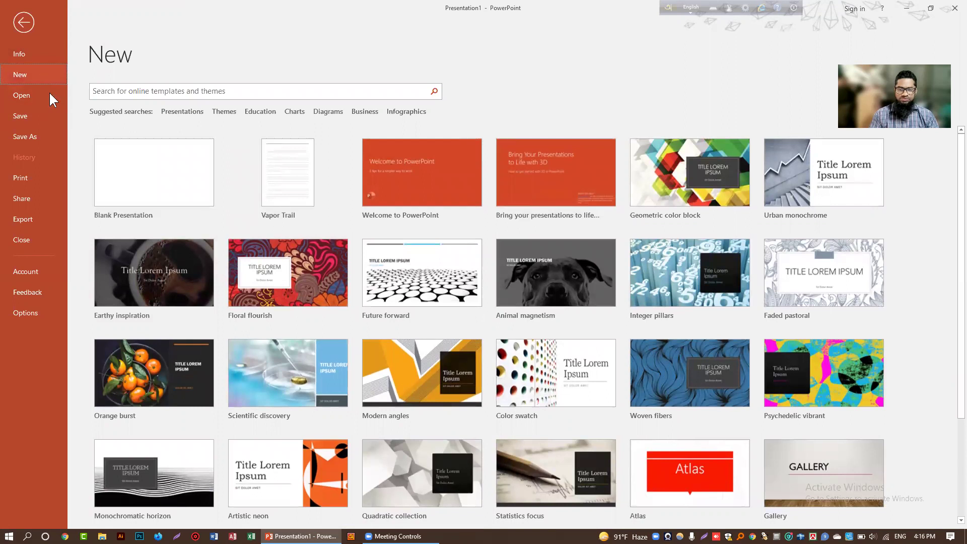
{"action": "scroll", "coordinate": [870, 383], "scroll_direction": "down", "scroll_amount": 3}
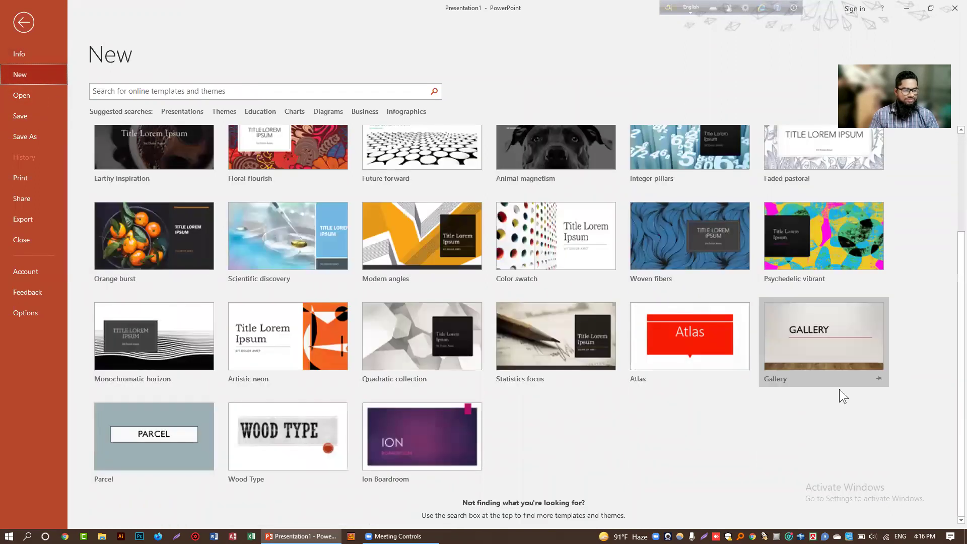
{"action": "scroll", "coordinate": [135, 413], "scroll_direction": "up", "scroll_amount": 3}
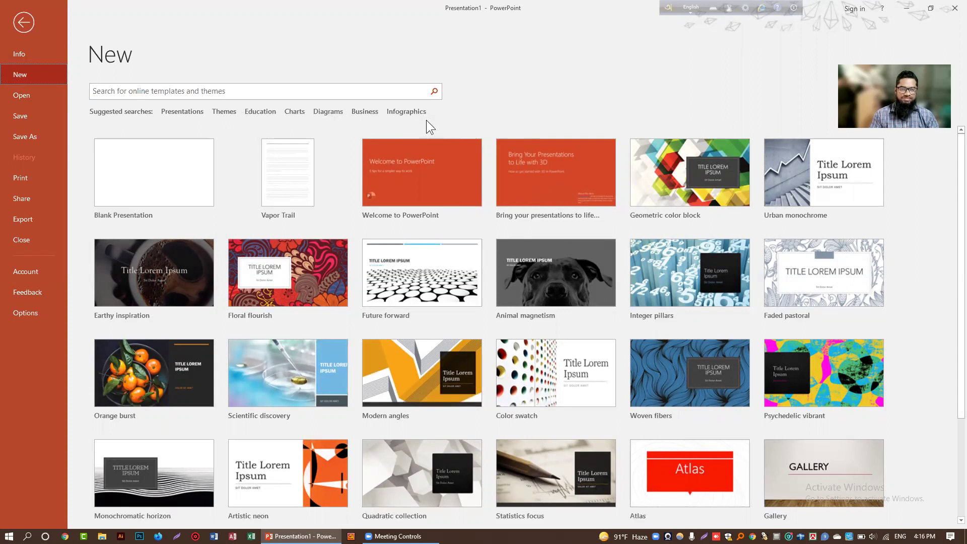
- Search online templates for 'Presentations', rerun the search, then return to the default gallery
{"action": "left_click", "coordinate": [176, 113]}
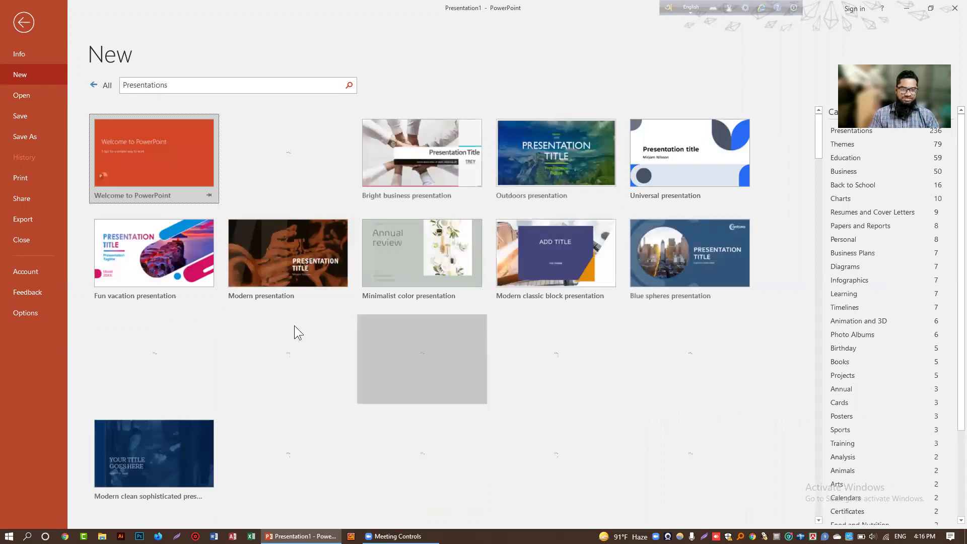
{"action": "scroll", "coordinate": [295, 328], "scroll_direction": "down", "scroll_amount": 3}
{"action": "scroll", "coordinate": [554, 328], "scroll_direction": "up", "scroll_amount": 2}
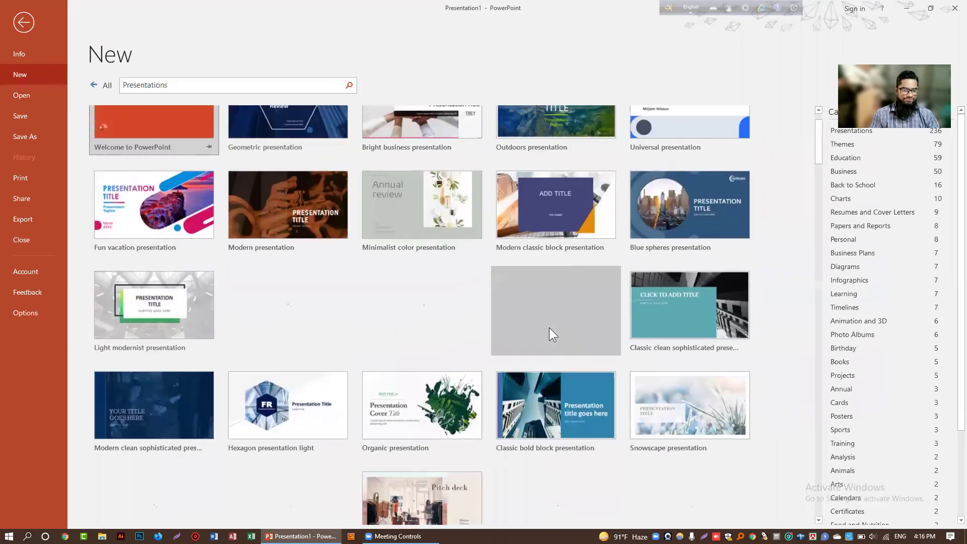
{"action": "scroll", "coordinate": [549, 327], "scroll_direction": "up", "scroll_amount": 2}
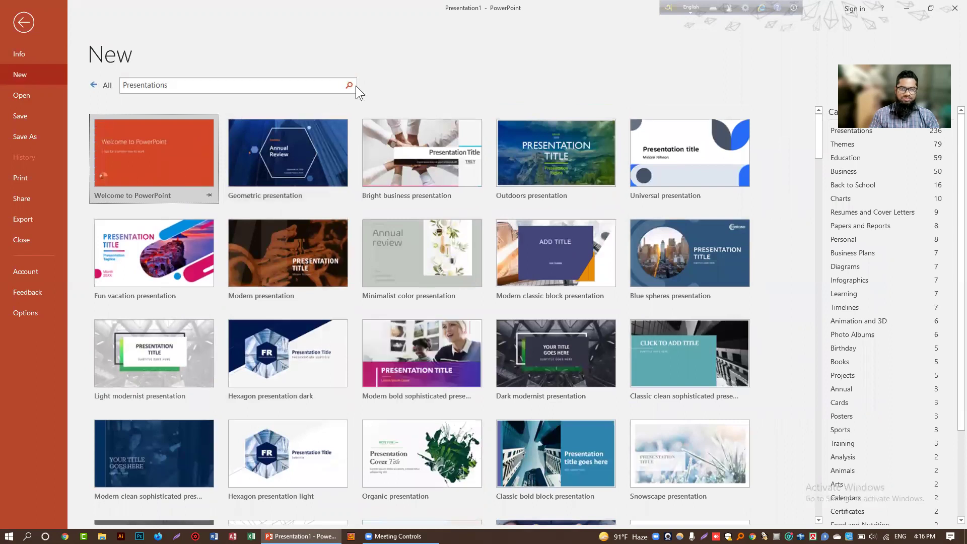
{"action": "left_click", "coordinate": [352, 84]}
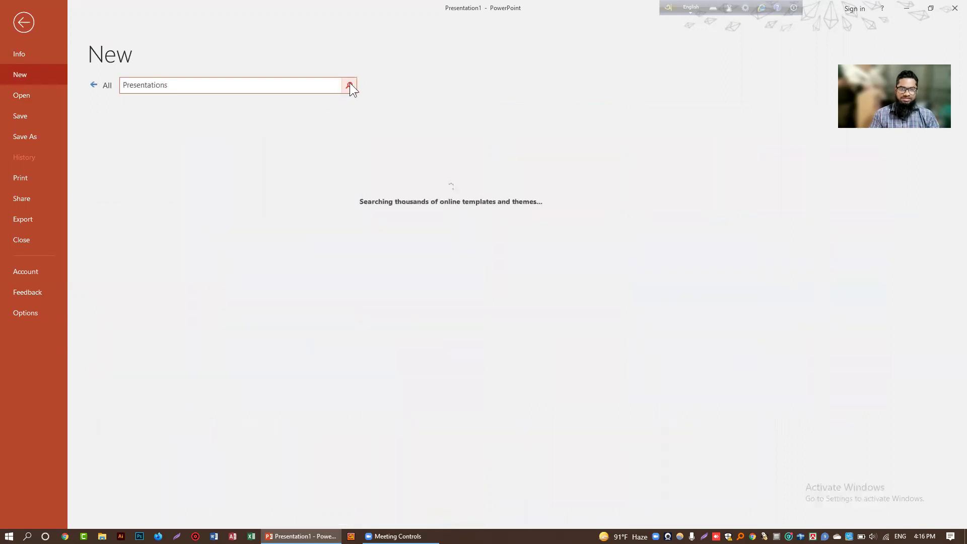
{"action": "left_click", "coordinate": [93, 85]}
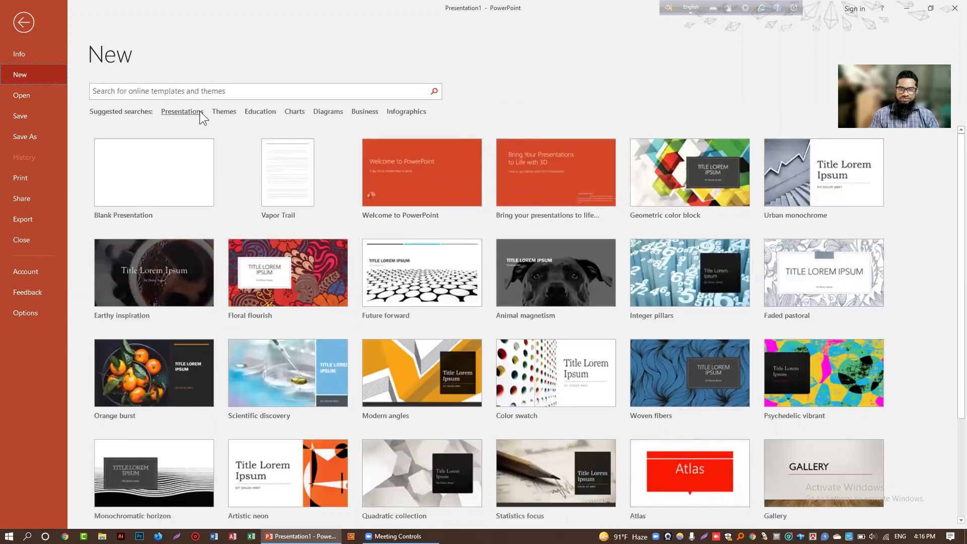
{"action": "left_click", "coordinate": [227, 113]}
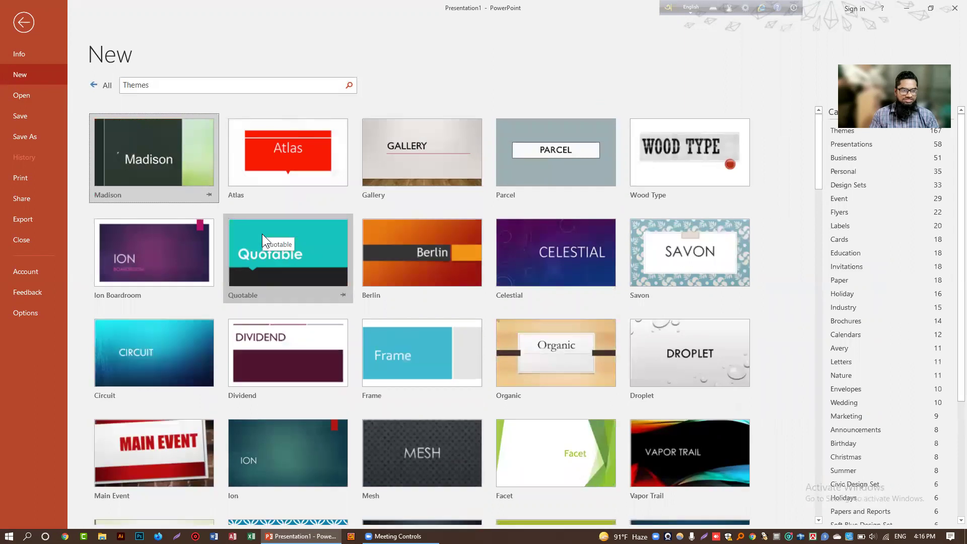
{"action": "scroll", "coordinate": [262, 234], "scroll_direction": "down", "scroll_amount": 3}
{"action": "scroll", "coordinate": [262, 237], "scroll_direction": "down", "scroll_amount": 2}
{"action": "scroll", "coordinate": [254, 236], "scroll_direction": "up", "scroll_amount": 2}
{"action": "scroll", "coordinate": [249, 237], "scroll_direction": "up", "scroll_amount": 3}
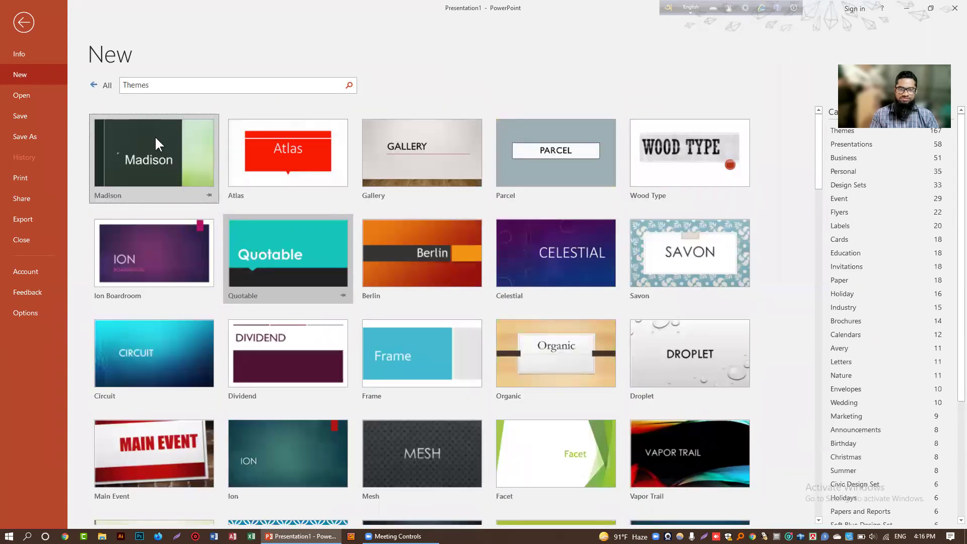
{"action": "left_click", "coordinate": [94, 86]}
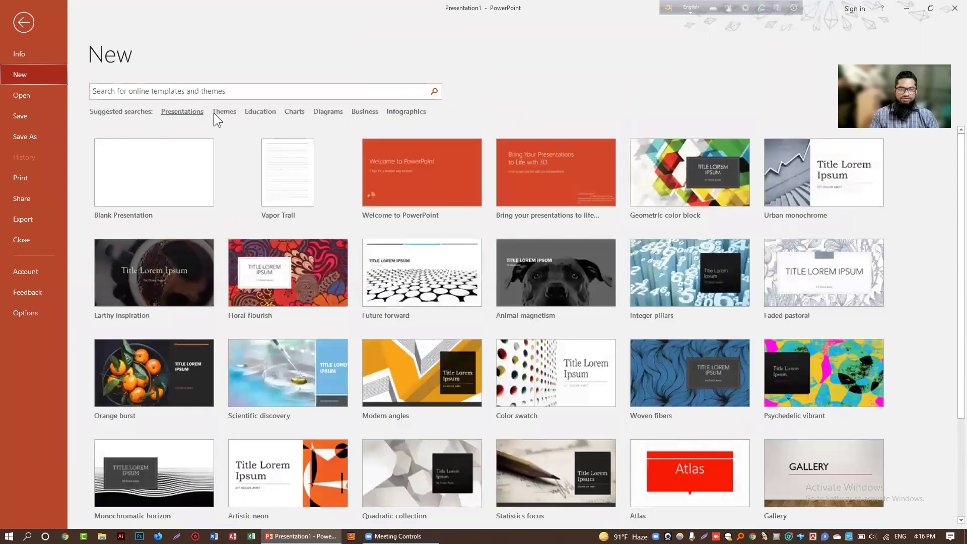
{"action": "left_click", "coordinate": [266, 111]}
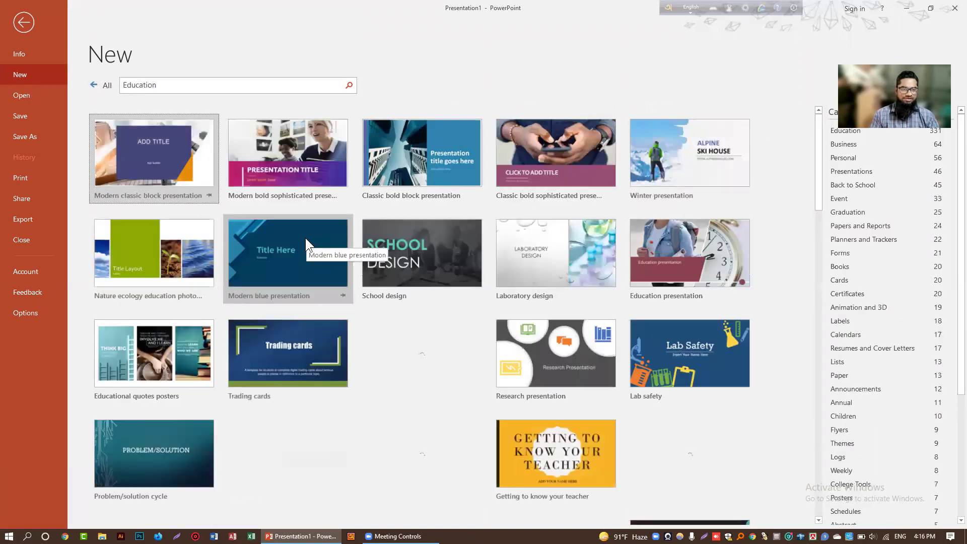
{"action": "scroll", "coordinate": [201, 217], "scroll_direction": "down", "scroll_amount": 3}
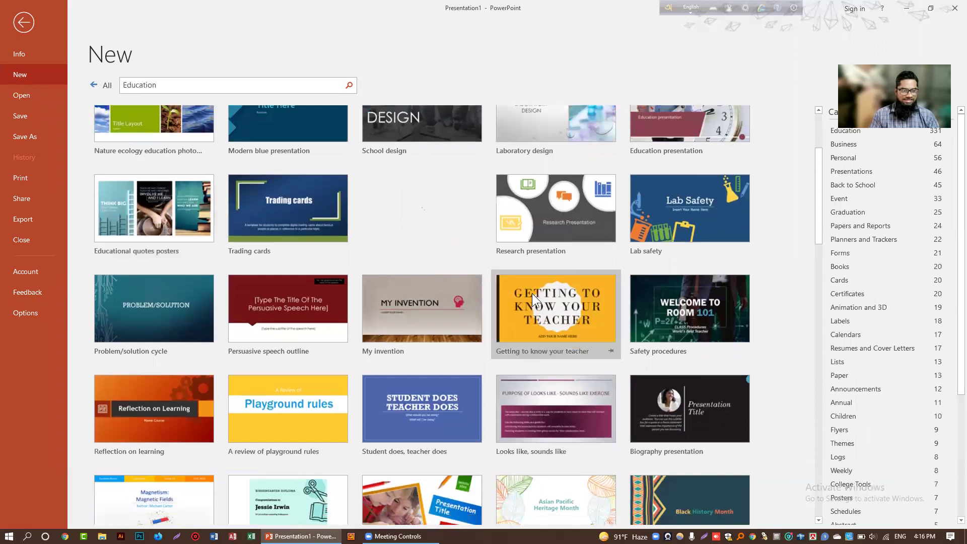
{"action": "scroll", "coordinate": [532, 293], "scroll_direction": "down", "scroll_amount": 3}
{"action": "scroll", "coordinate": [531, 292], "scroll_direction": "down", "scroll_amount": 2}
{"action": "scroll", "coordinate": [531, 293], "scroll_direction": "down", "scroll_amount": 2}
{"action": "scroll", "coordinate": [531, 293], "scroll_direction": "down", "scroll_amount": 2}
{"action": "scroll", "coordinate": [530, 291], "scroll_direction": "down", "scroll_amount": 2}
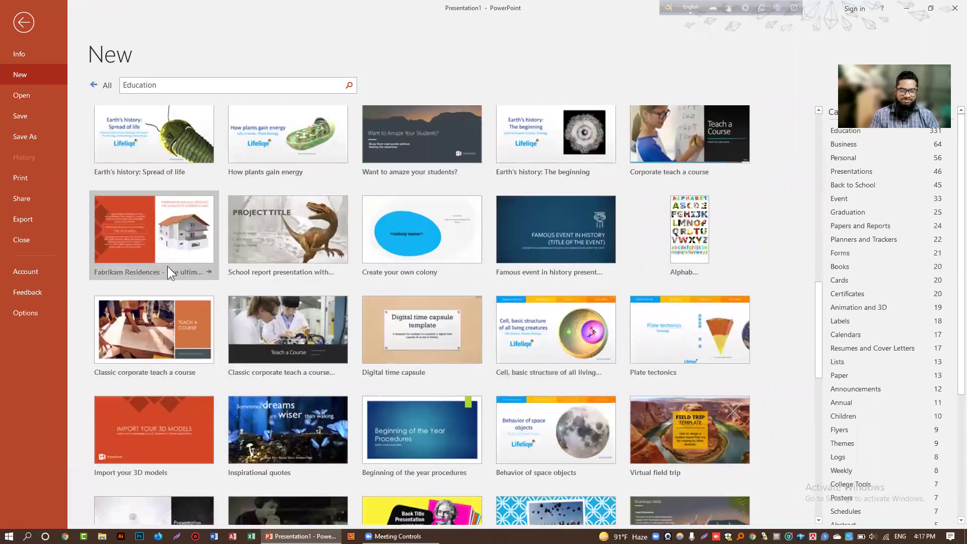
{"action": "scroll", "coordinate": [168, 266], "scroll_direction": "down", "scroll_amount": 2}
{"action": "scroll", "coordinate": [352, 340], "scroll_direction": "down", "scroll_amount": 3}
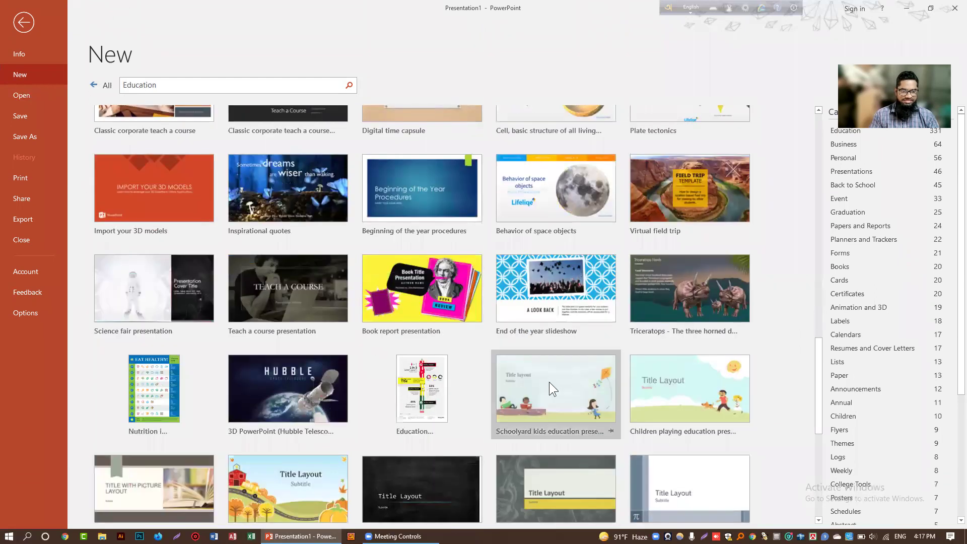
{"action": "scroll", "coordinate": [549, 388], "scroll_direction": "down", "scroll_amount": 2}
{"action": "scroll", "coordinate": [226, 345], "scroll_direction": "up", "scroll_amount": 2}
{"action": "scroll", "coordinate": [229, 346], "scroll_direction": "up", "scroll_amount": 5}
{"action": "scroll", "coordinate": [229, 340], "scroll_direction": "up", "scroll_amount": 3}
{"action": "scroll", "coordinate": [230, 341], "scroll_direction": "up", "scroll_amount": 2}
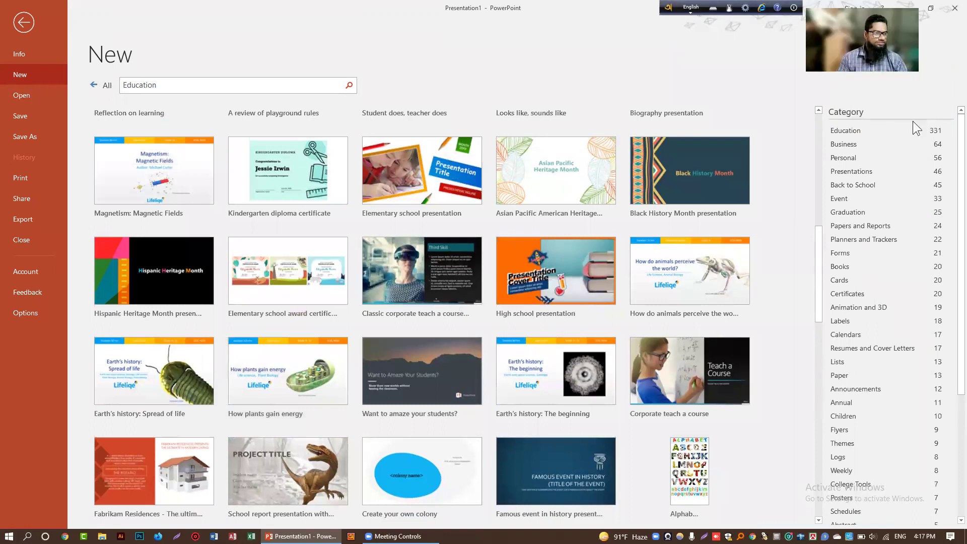
{"action": "scroll", "coordinate": [923, 352], "scroll_direction": "down", "scroll_amount": 2}
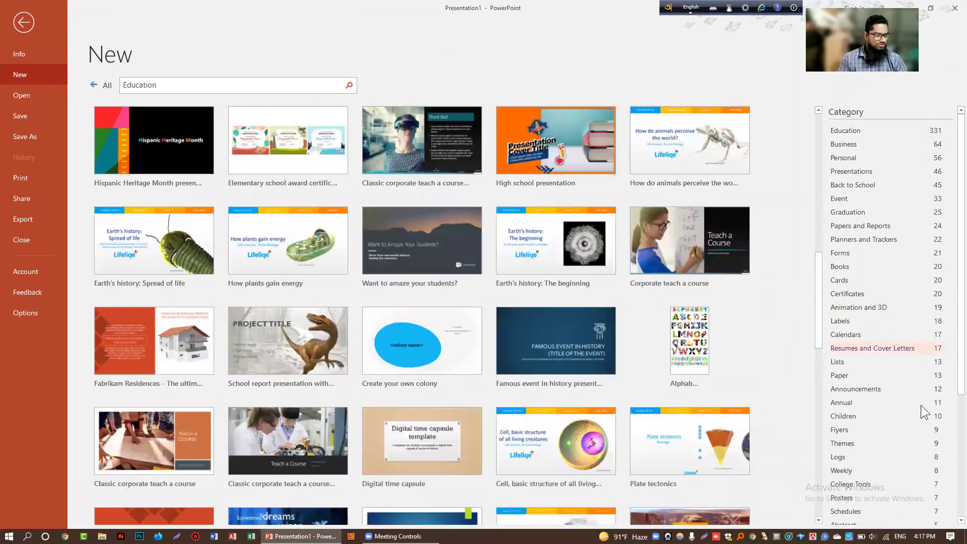
{"action": "left_click_drag", "start_coordinate": [956, 353], "coordinate": [952, 482]}
{"action": "scroll", "coordinate": [954, 486], "scroll_direction": "down", "scroll_amount": 1}
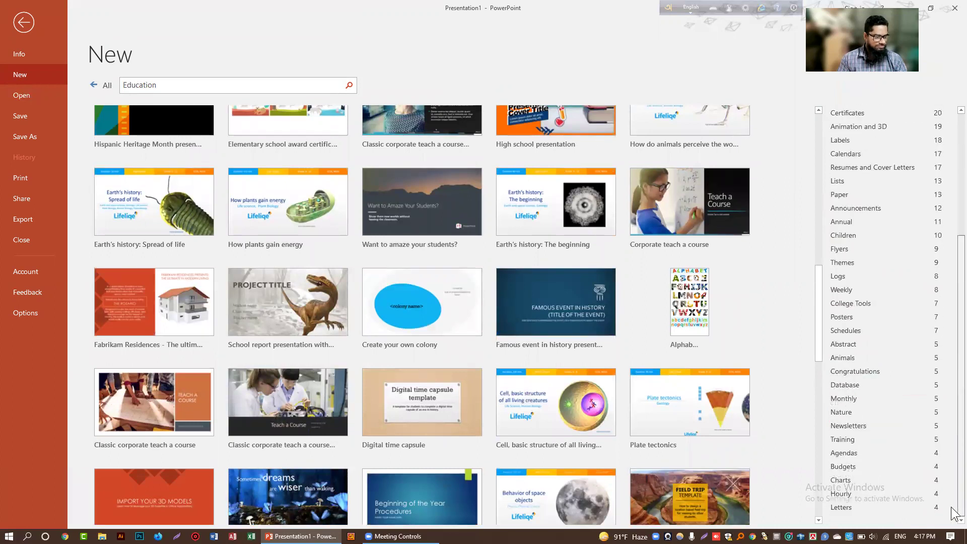
- Leave the Education results, browse online 'Charts' templates, then return to the gallery
{"action": "left_click", "coordinate": [97, 85]}
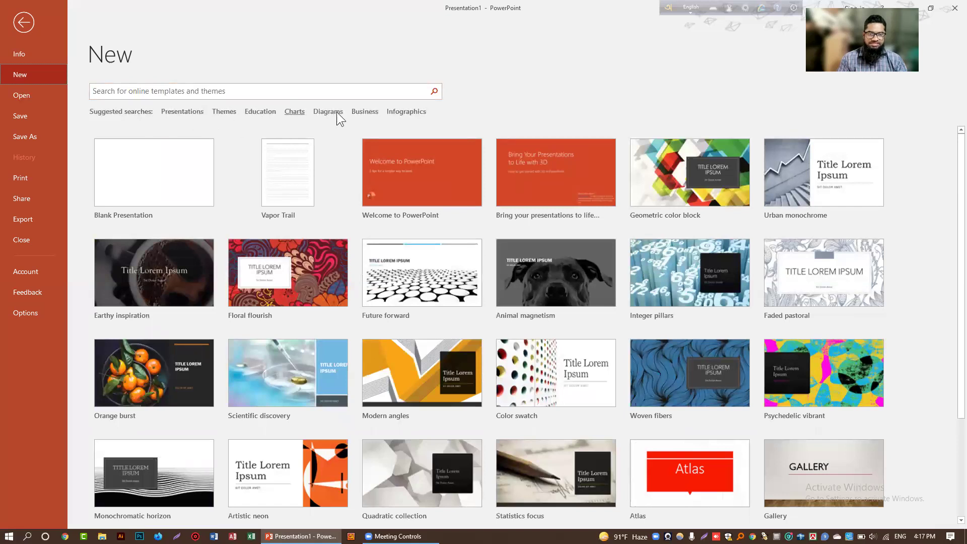
{"action": "left_click", "coordinate": [295, 113]}
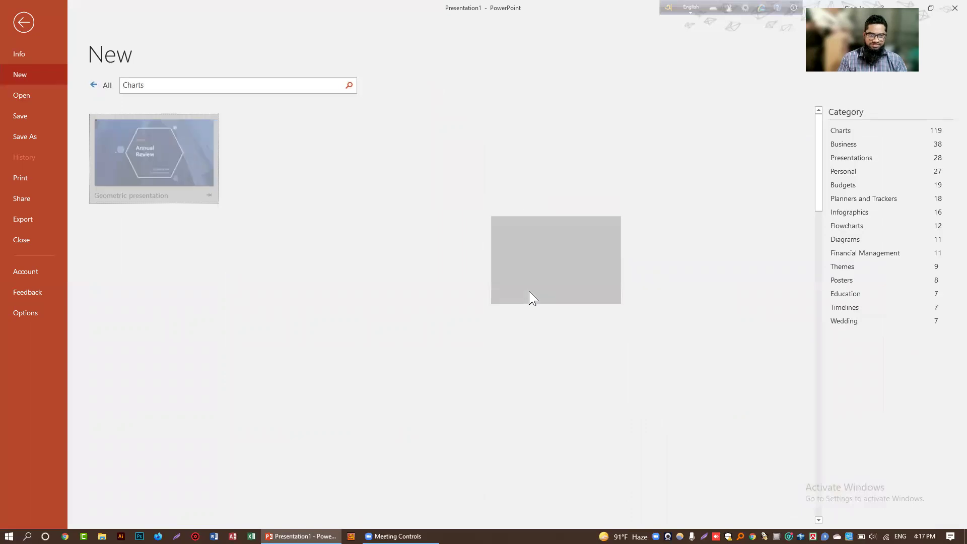
{"action": "scroll", "coordinate": [385, 341], "scroll_direction": "down", "scroll_amount": 1}
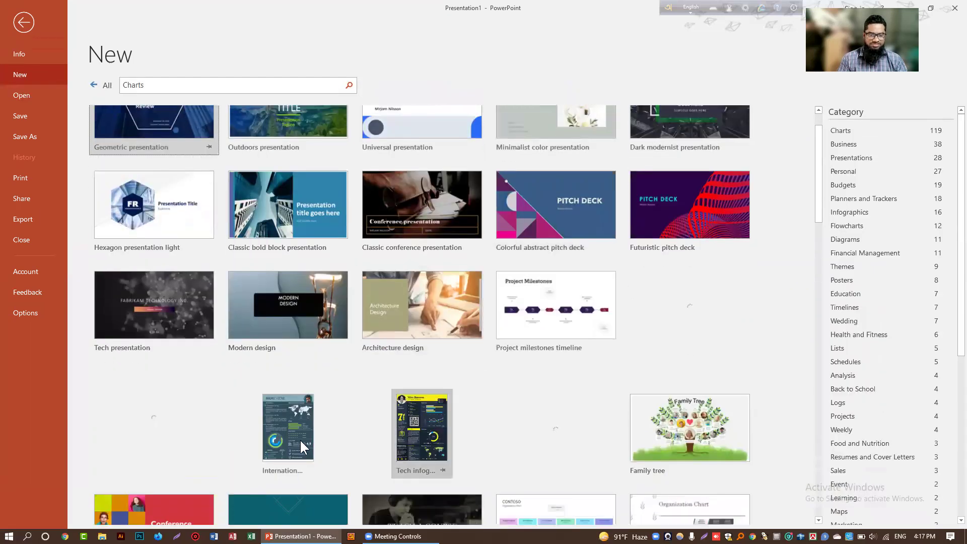
{"action": "scroll", "coordinate": [382, 323], "scroll_direction": "up", "scroll_amount": 1}
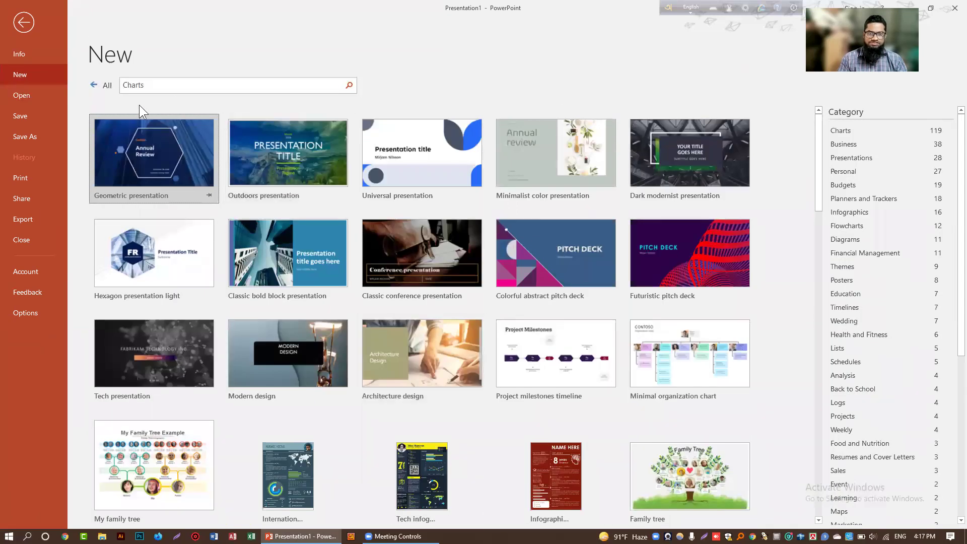
{"action": "left_click", "coordinate": [92, 85]}
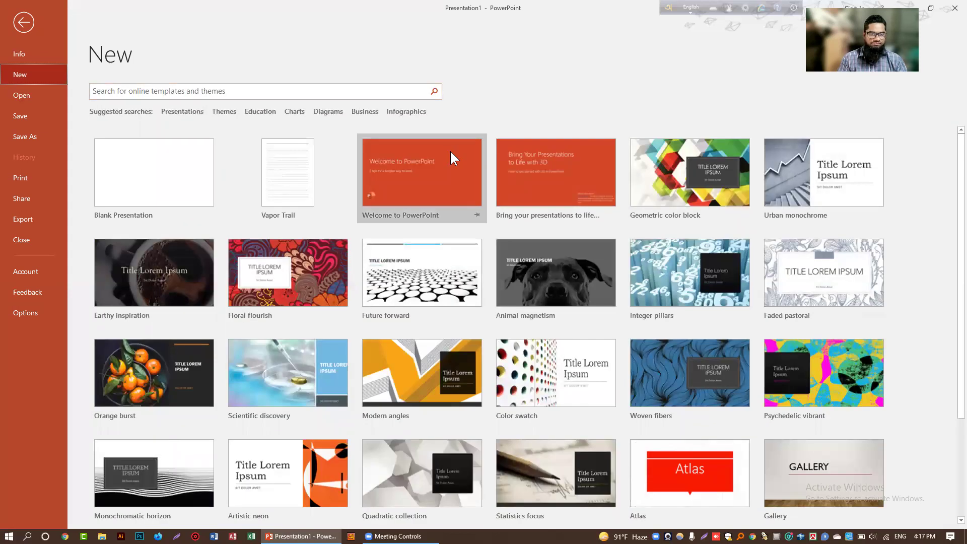
- Browse online 'Diagrams' templates, then return to the full template gallery
{"action": "left_click", "coordinate": [327, 109]}
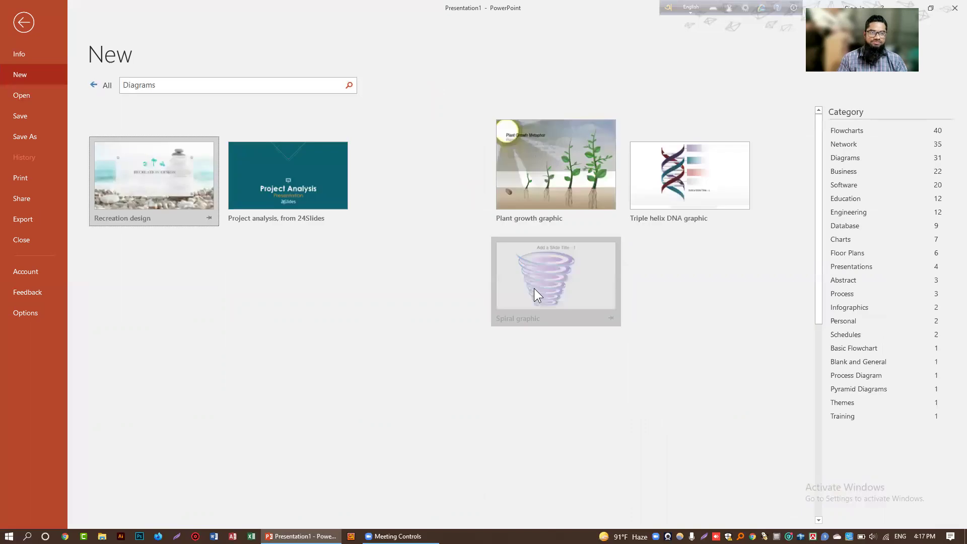
{"action": "scroll", "coordinate": [496, 296], "scroll_direction": "down", "scroll_amount": 2}
{"action": "scroll", "coordinate": [495, 296], "scroll_direction": "down", "scroll_amount": 2}
{"action": "scroll", "coordinate": [496, 297], "scroll_direction": "down", "scroll_amount": 3}
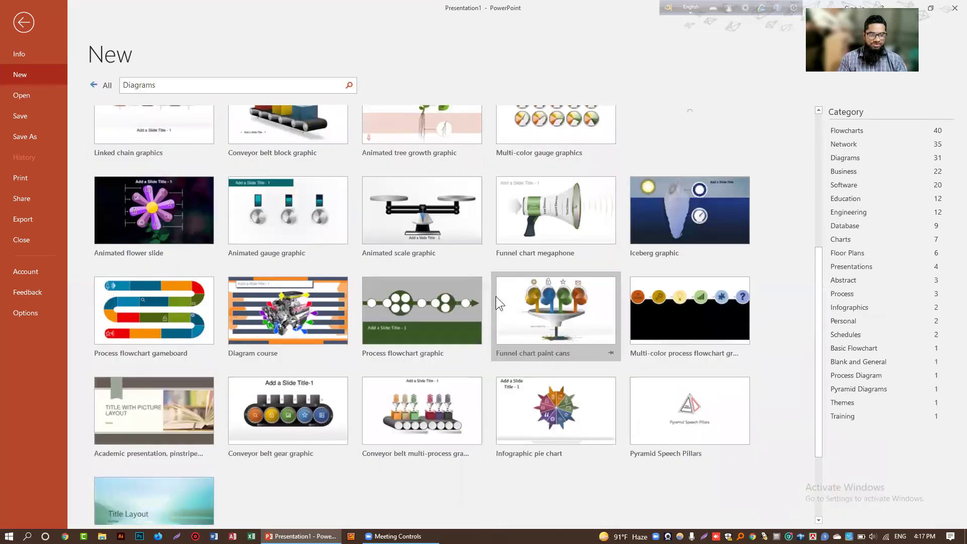
{"action": "scroll", "coordinate": [495, 296], "scroll_direction": "up", "scroll_amount": 6}
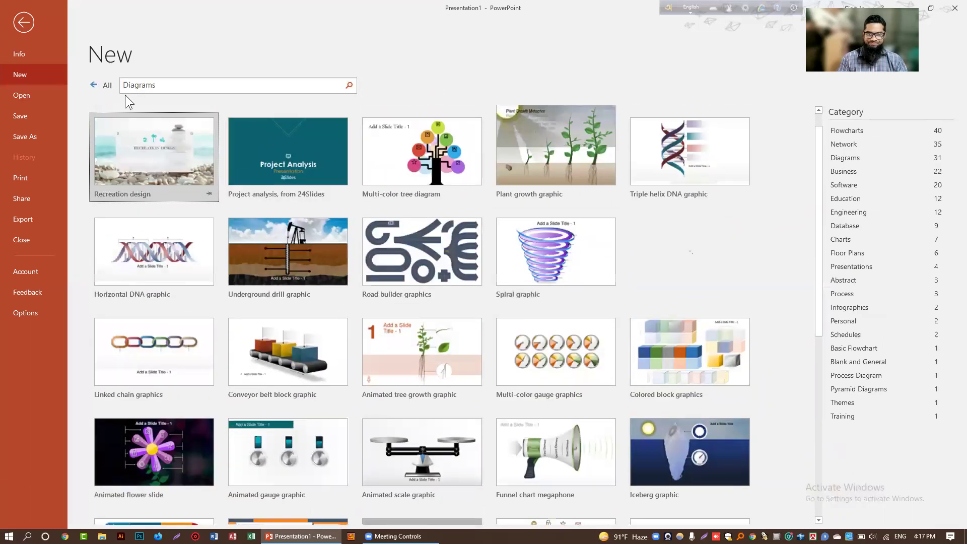
{"action": "left_click", "coordinate": [94, 85]}
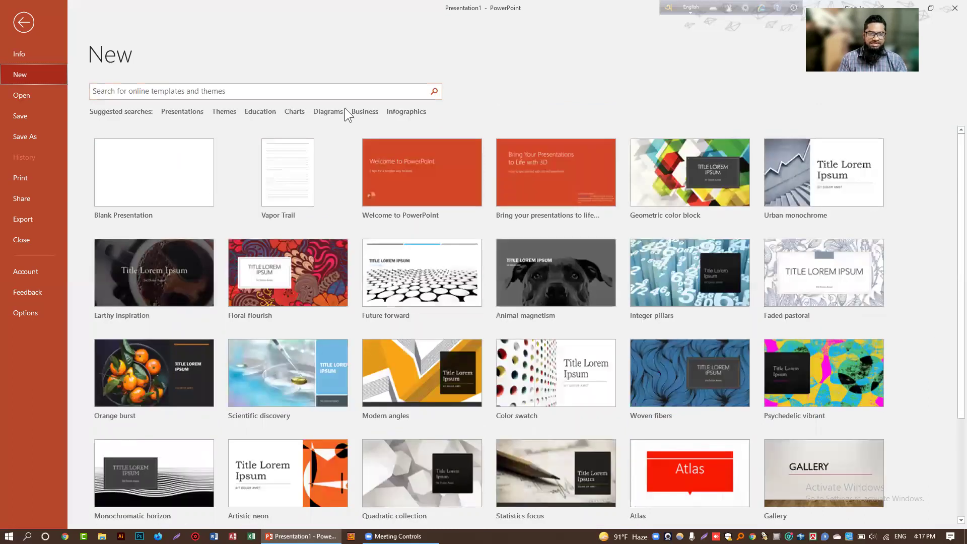
{"action": "left_click", "coordinate": [404, 112]}
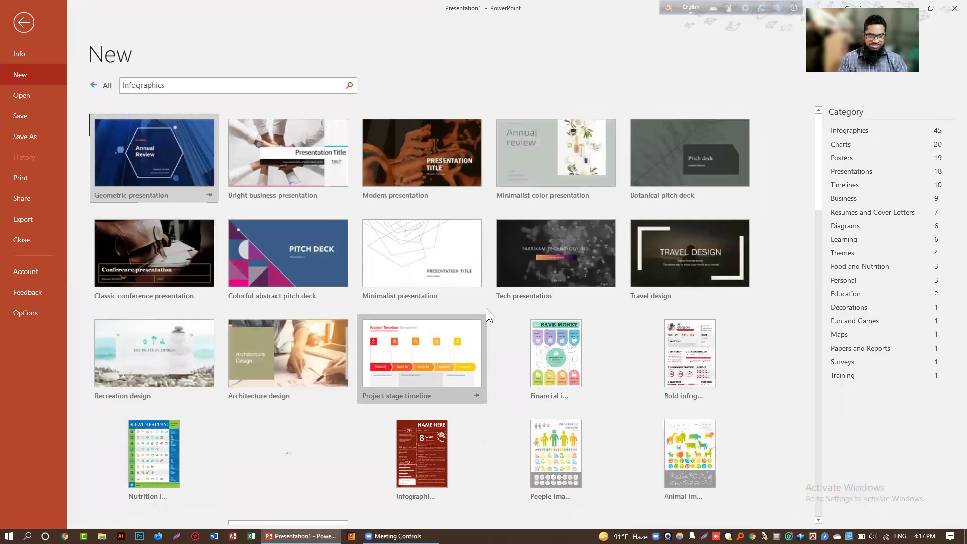
{"action": "scroll", "coordinate": [486, 308], "scroll_direction": "down", "scroll_amount": 3}
{"action": "scroll", "coordinate": [485, 308], "scroll_direction": "down", "scroll_amount": 2}
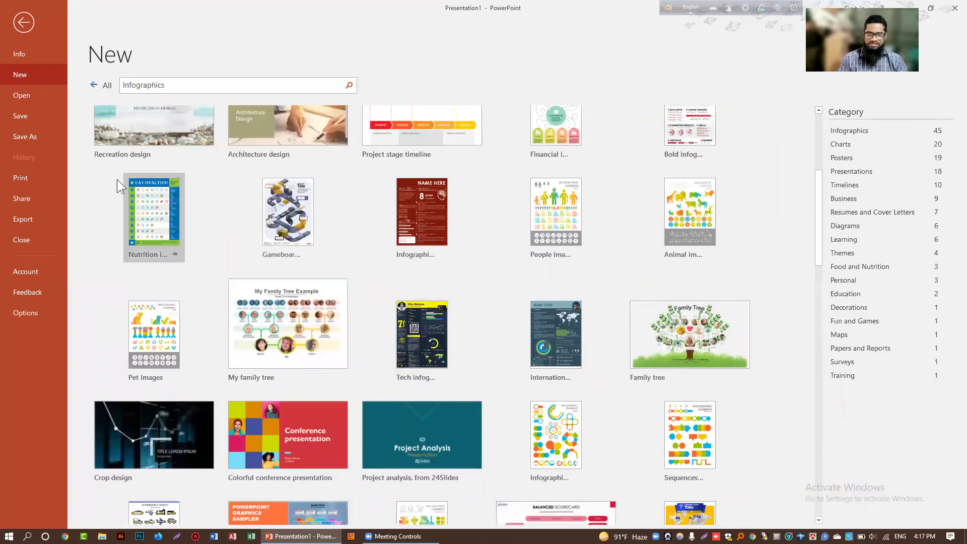
{"action": "scroll", "coordinate": [187, 172], "scroll_direction": "up", "scroll_amount": 3}
{"action": "scroll", "coordinate": [285, 165], "scroll_direction": "up", "scroll_amount": 2}
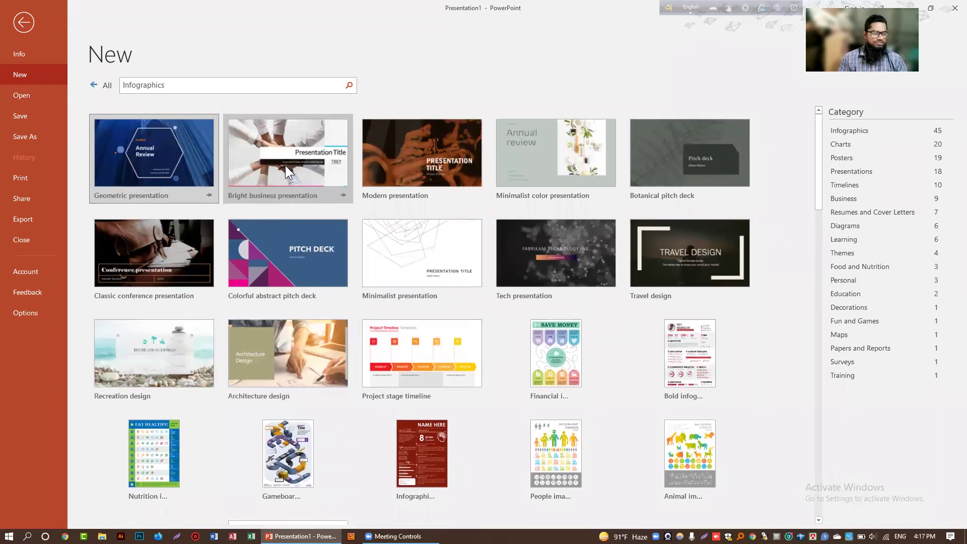
{"action": "left_click", "coordinate": [95, 87]}
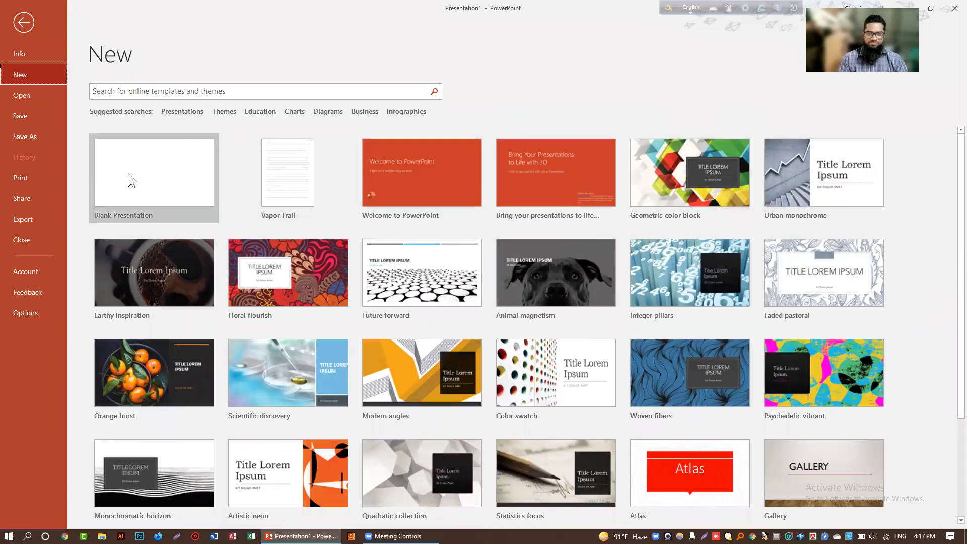
- Create blank Presentation2 and glance at its file Info before returning to the slide
{"action": "left_click", "coordinate": [141, 183]}
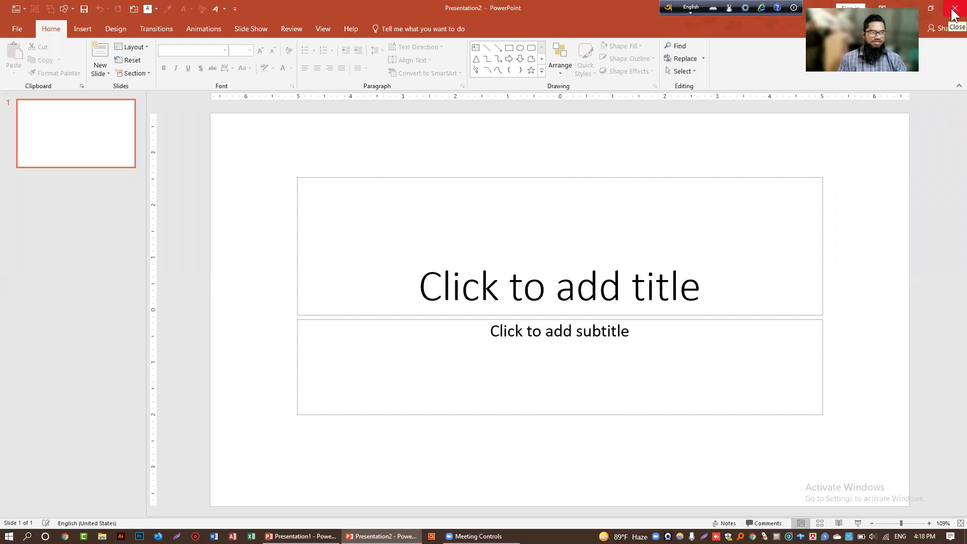
{"action": "left_click", "coordinate": [21, 27]}
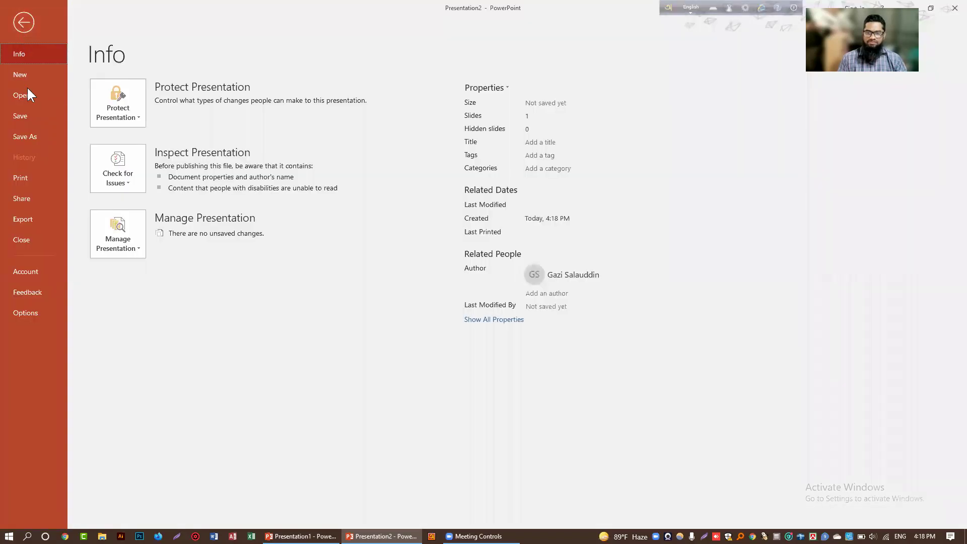
{"action": "left_click", "coordinate": [25, 21]}
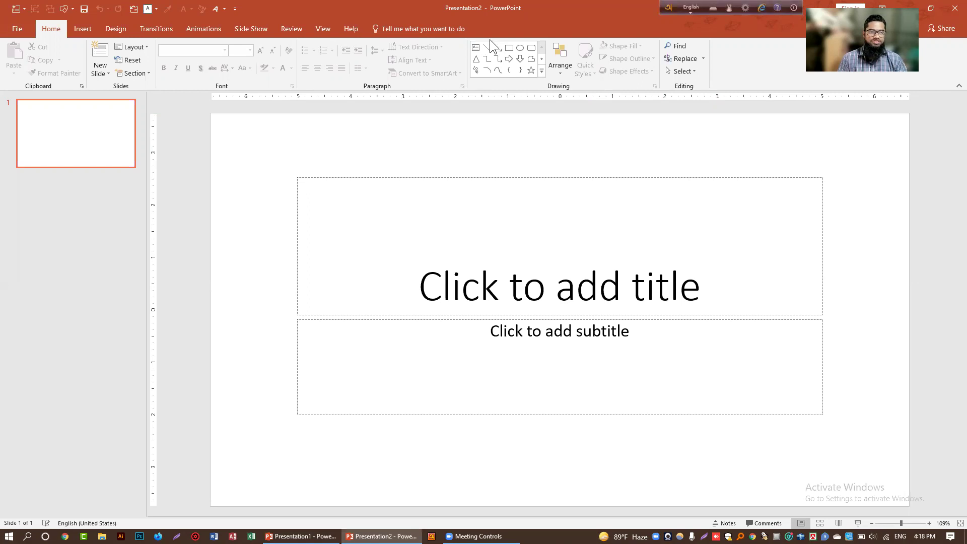
- Close Presentation2 and create blank Presentation3 from File > New in Presentation1
{"action": "key", "text": "ctrl+w"}
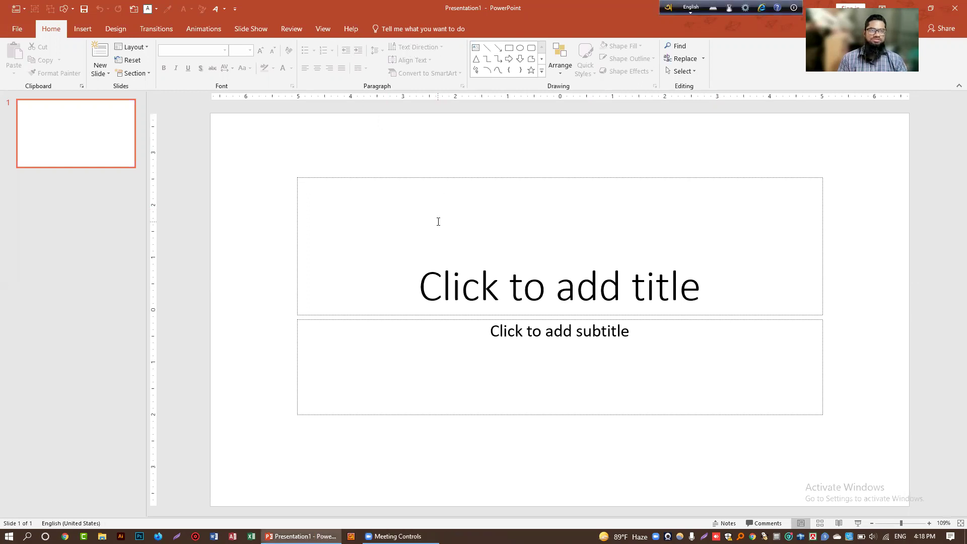
{"action": "left_click", "coordinate": [11, 28]}
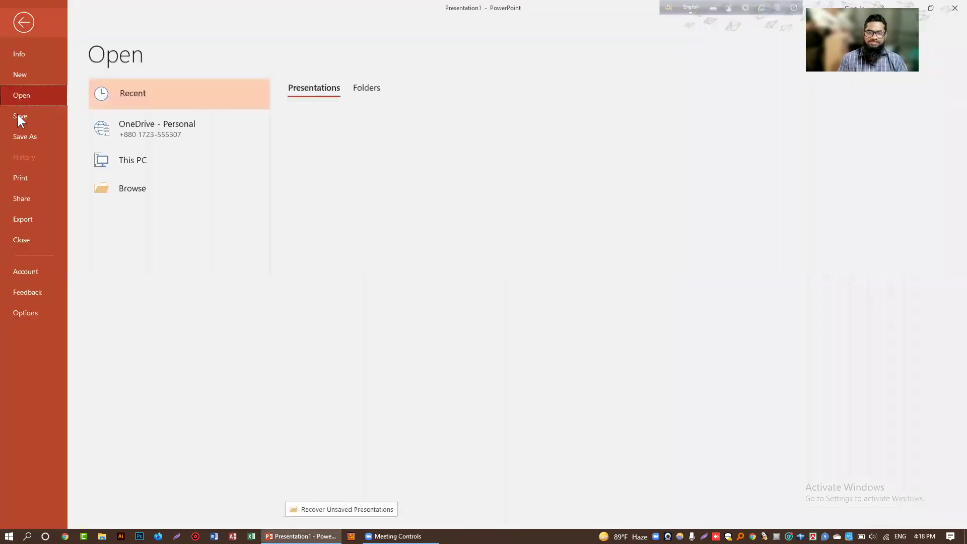
{"action": "left_click", "coordinate": [20, 74]}
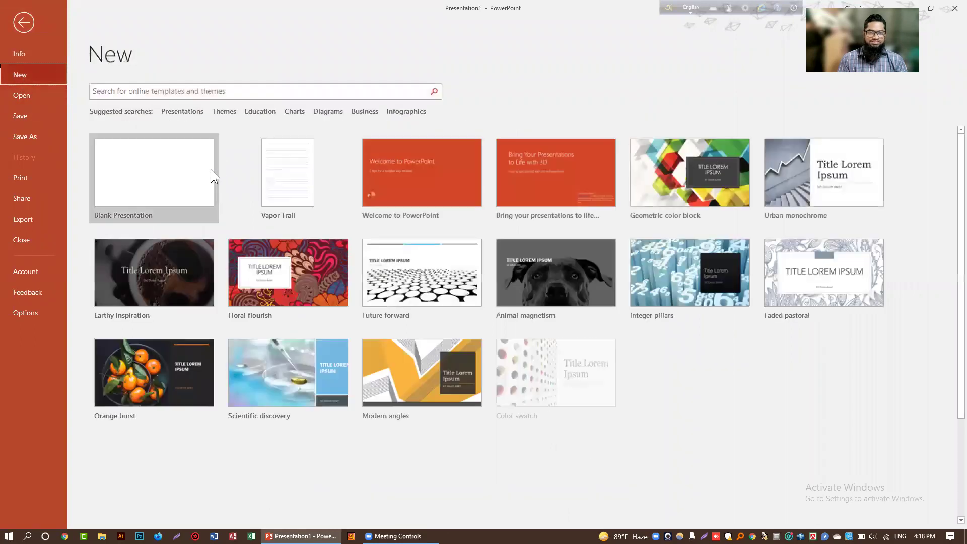
{"action": "left_click", "coordinate": [195, 172]}
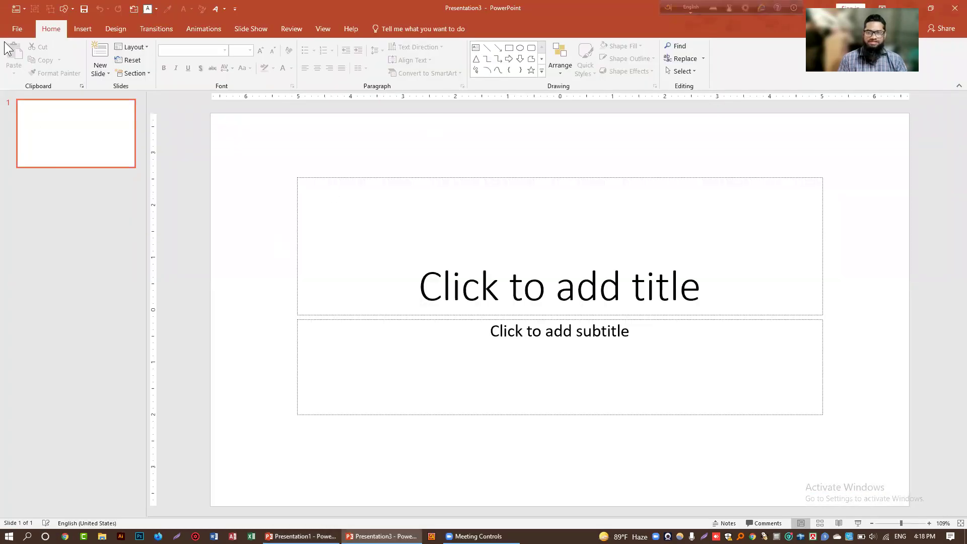
- Scroll through the Recent presentations list on Presentation3's Open page
{"action": "left_click", "coordinate": [15, 28]}
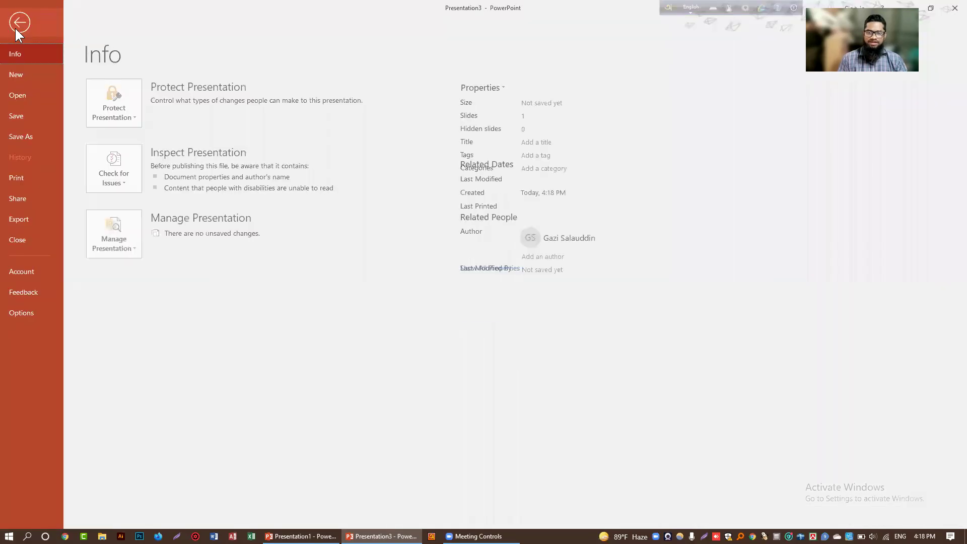
{"action": "left_click", "coordinate": [29, 94]}
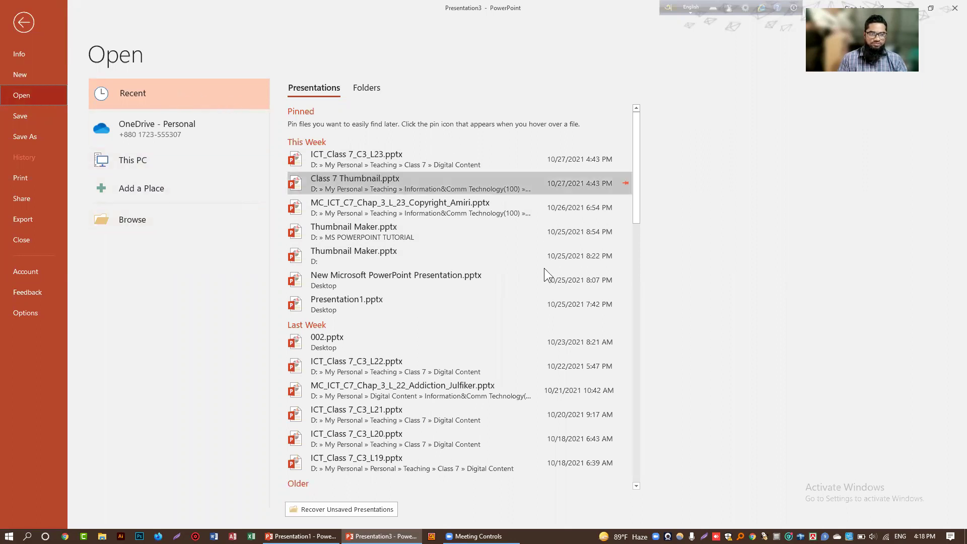
{"action": "scroll", "coordinate": [541, 287], "scroll_direction": "down", "scroll_amount": 3}
{"action": "scroll", "coordinate": [539, 301], "scroll_direction": "down", "scroll_amount": 2}
{"action": "scroll", "coordinate": [534, 295], "scroll_direction": "down", "scroll_amount": 1}
{"action": "scroll", "coordinate": [526, 289], "scroll_direction": "down", "scroll_amount": 4}
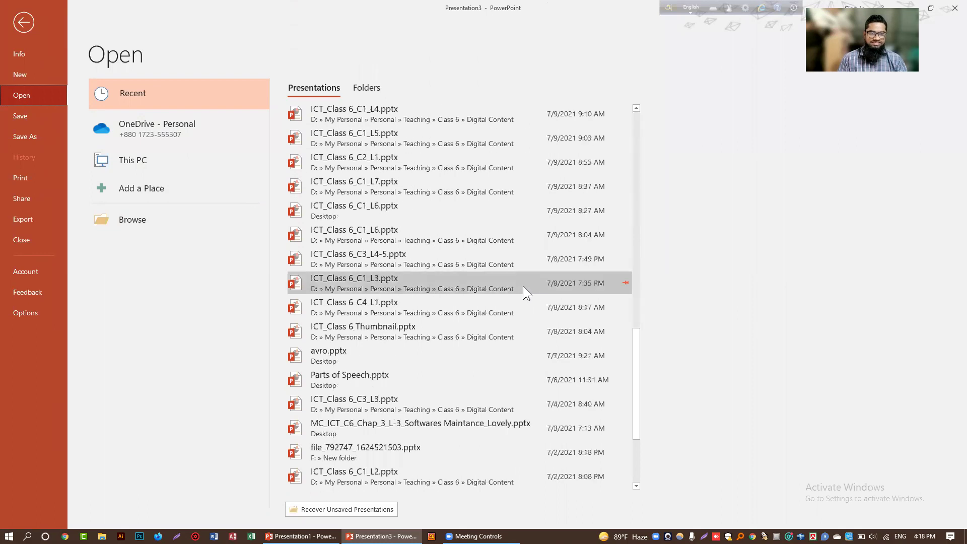
{"action": "scroll", "coordinate": [522, 284], "scroll_direction": "down", "scroll_amount": 2}
{"action": "scroll", "coordinate": [511, 274], "scroll_direction": "up", "scroll_amount": 2}
{"action": "scroll", "coordinate": [501, 266], "scroll_direction": "up", "scroll_amount": 3}
{"action": "scroll", "coordinate": [501, 265], "scroll_direction": "up", "scroll_amount": 4}
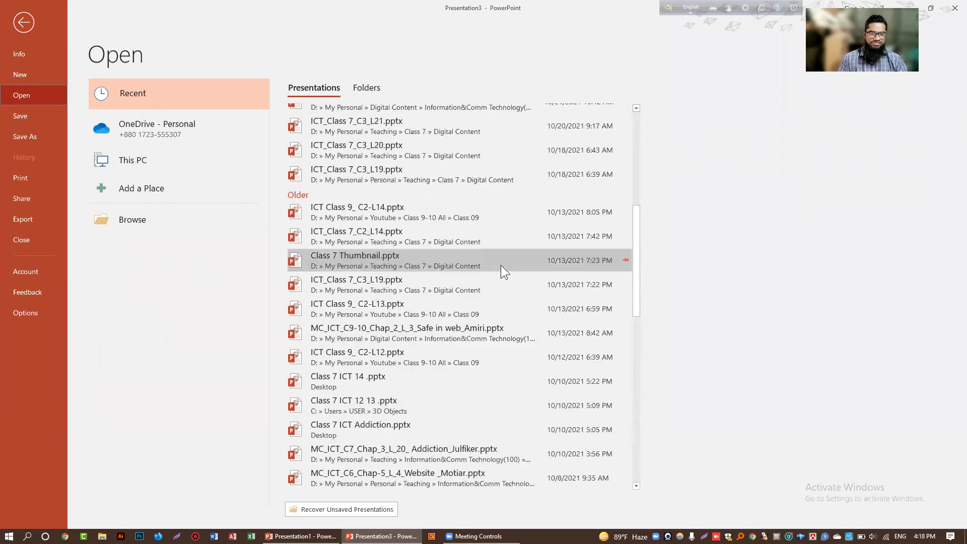
{"action": "scroll", "coordinate": [501, 265], "scroll_direction": "up", "scroll_amount": 3}
- Switch the Open page to the Folders list of recently used folders
{"action": "left_click", "coordinate": [359, 89]}
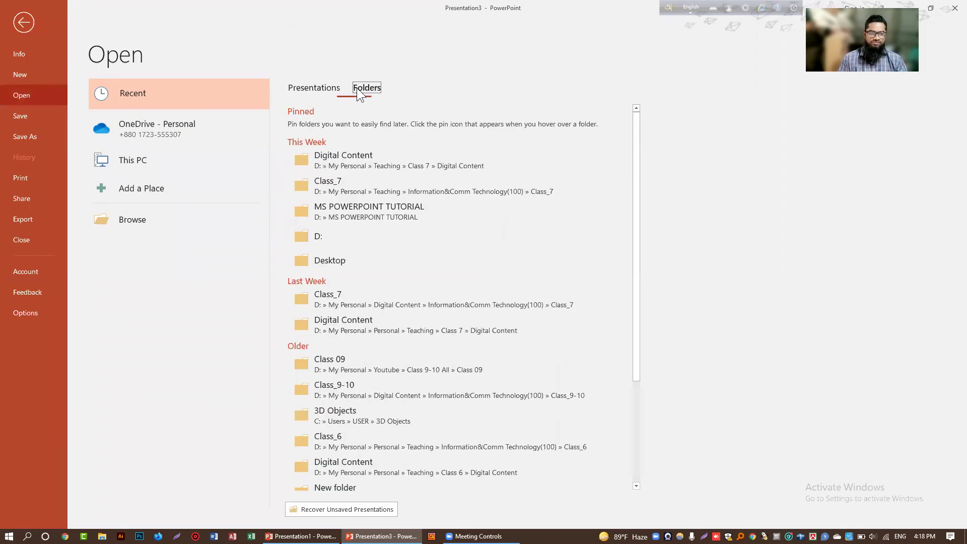
{"action": "scroll", "coordinate": [426, 348], "scroll_direction": "down", "scroll_amount": 1}
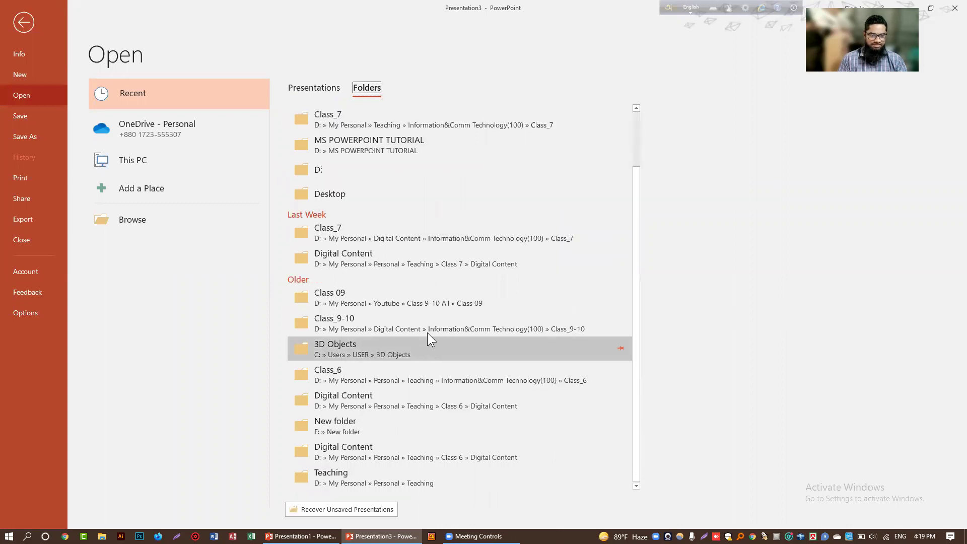
{"action": "scroll", "coordinate": [433, 312], "scroll_direction": "up", "scroll_amount": 1}
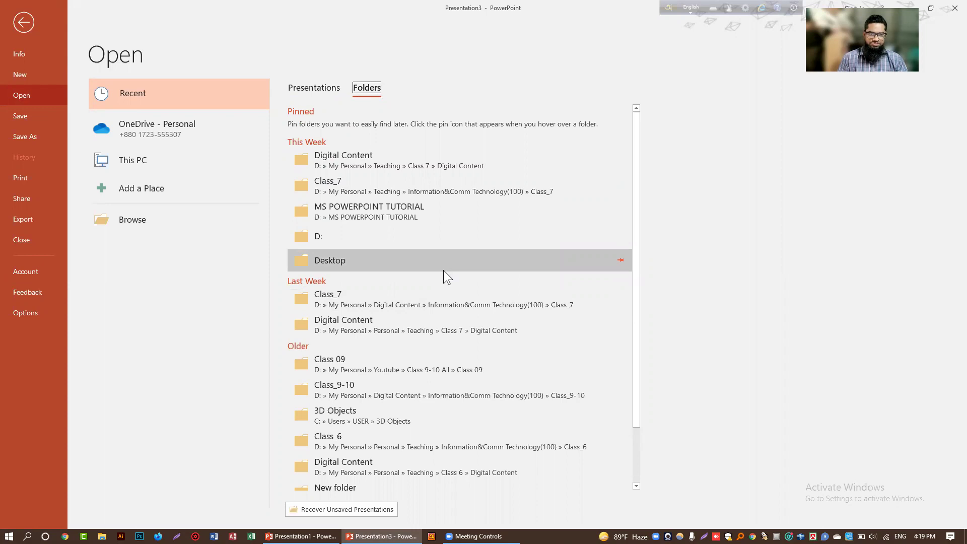
{"action": "left_click", "coordinate": [316, 85]}
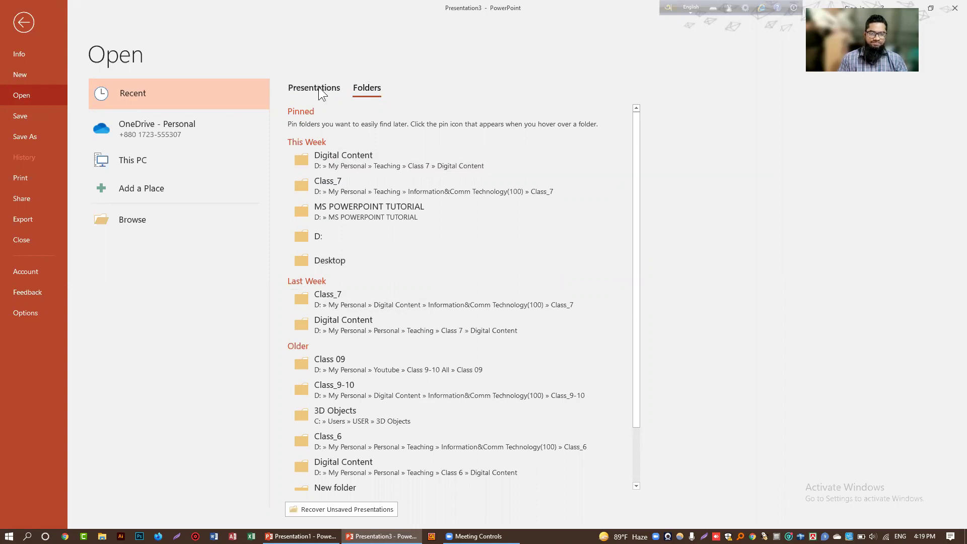
{"action": "left_click", "coordinate": [366, 88]}
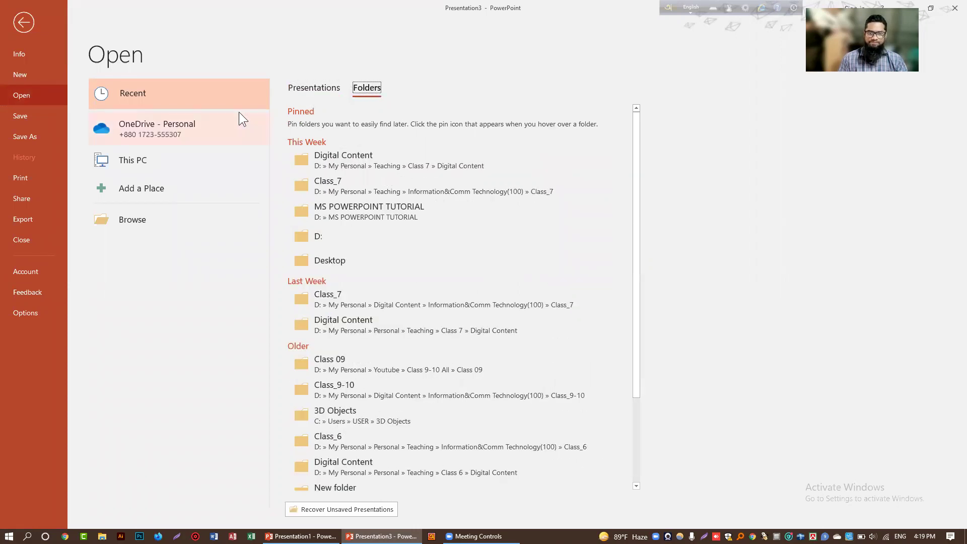
- Check OneDrive, This PC and Add a Place, then open the Browse dialog on Documents
{"action": "left_click", "coordinate": [205, 128]}
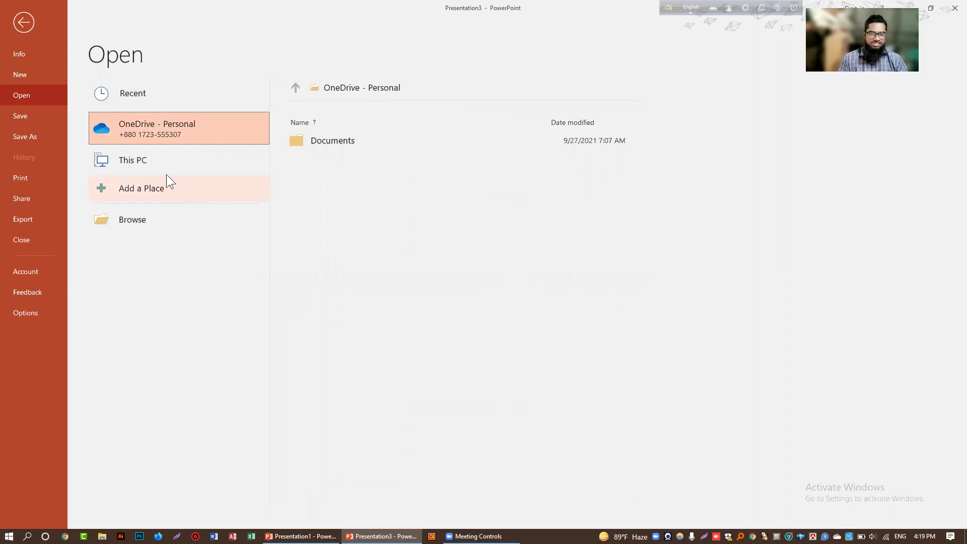
{"action": "left_click", "coordinate": [145, 159]}
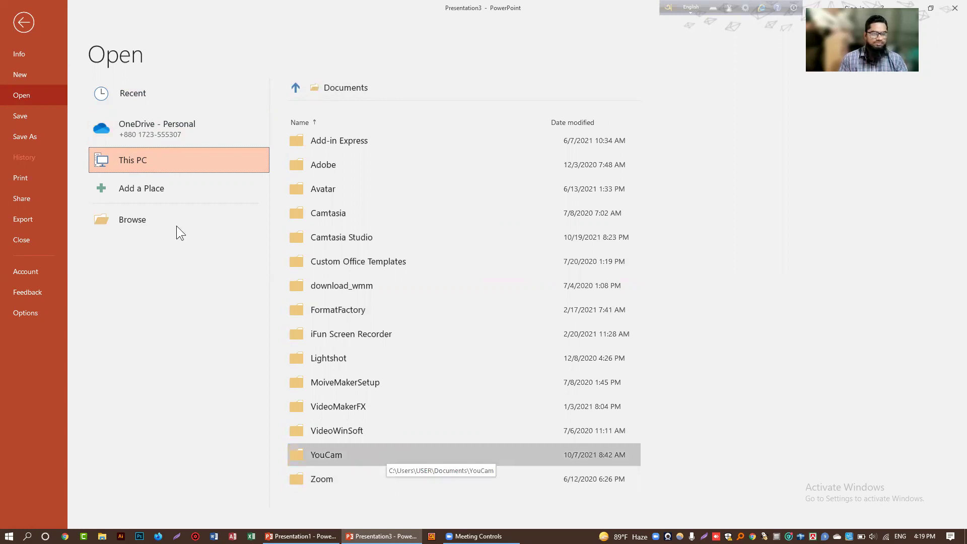
{"action": "left_click", "coordinate": [142, 191]}
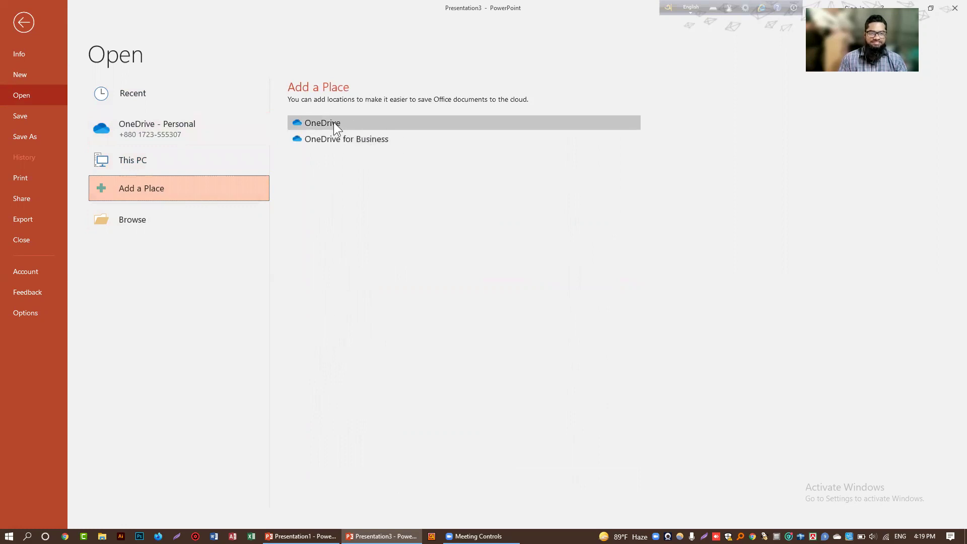
{"action": "left_click", "coordinate": [136, 220]}
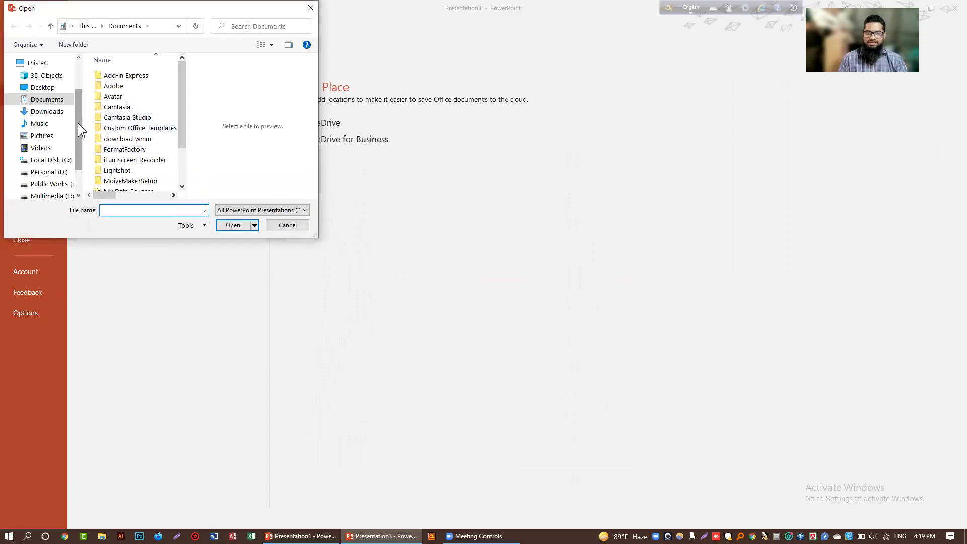
- Look through the Open file dialog, then cancel it without opening anything
{"action": "left_click_drag", "start_coordinate": [78, 122], "coordinate": [80, 165]}
{"action": "mouse_move", "coordinate": [50, 119]}
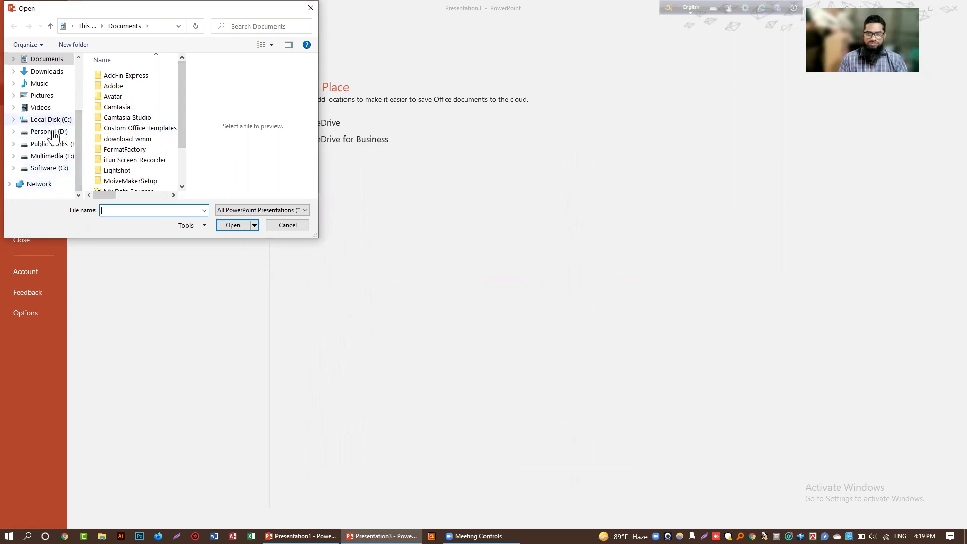
{"action": "scroll", "coordinate": [137, 169], "scroll_direction": "down", "scroll_amount": 2}
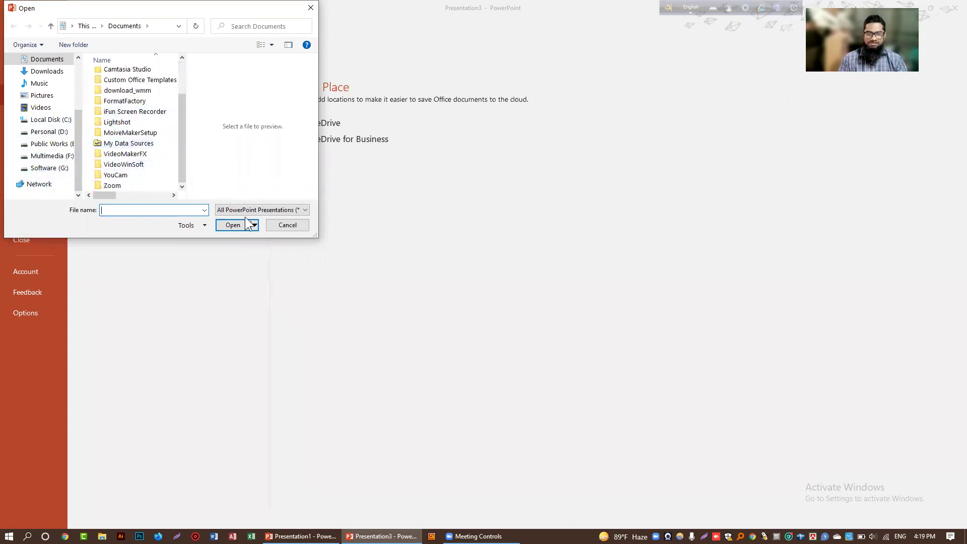
{"action": "left_click", "coordinate": [281, 223]}
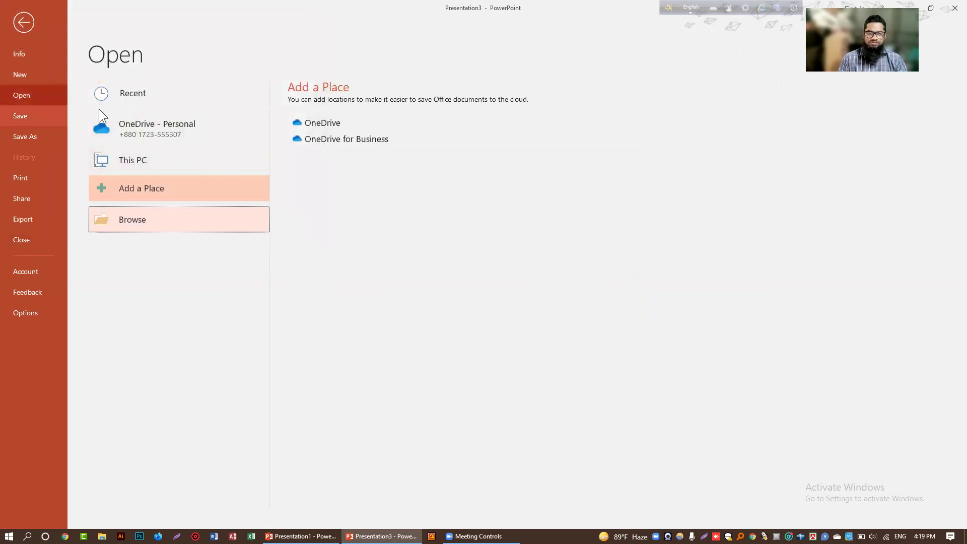
- Open Thumbnail Maker.pptx from the recent MS POWERPOINT TUTORIAL folder
{"action": "left_click", "coordinate": [131, 92]}
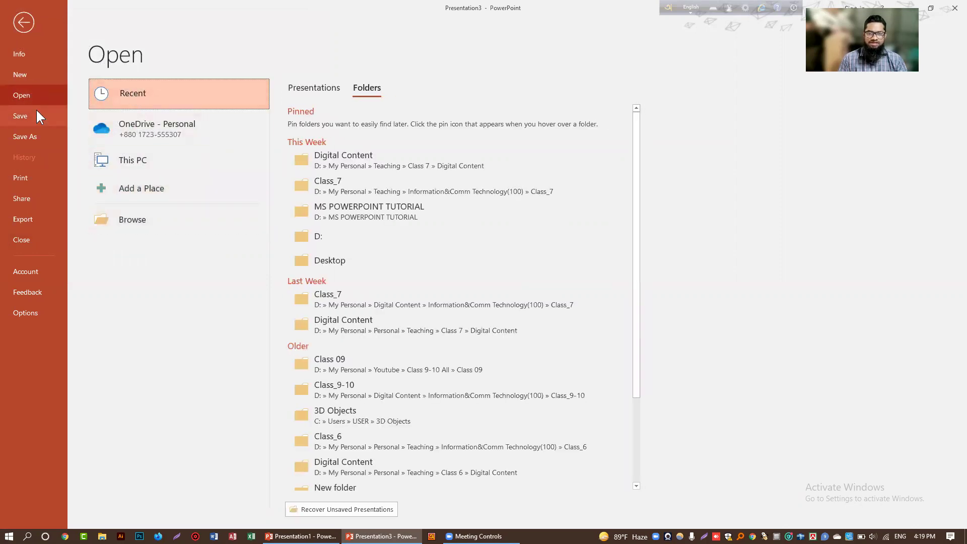
{"action": "mouse_move", "coordinate": [453, 186]}
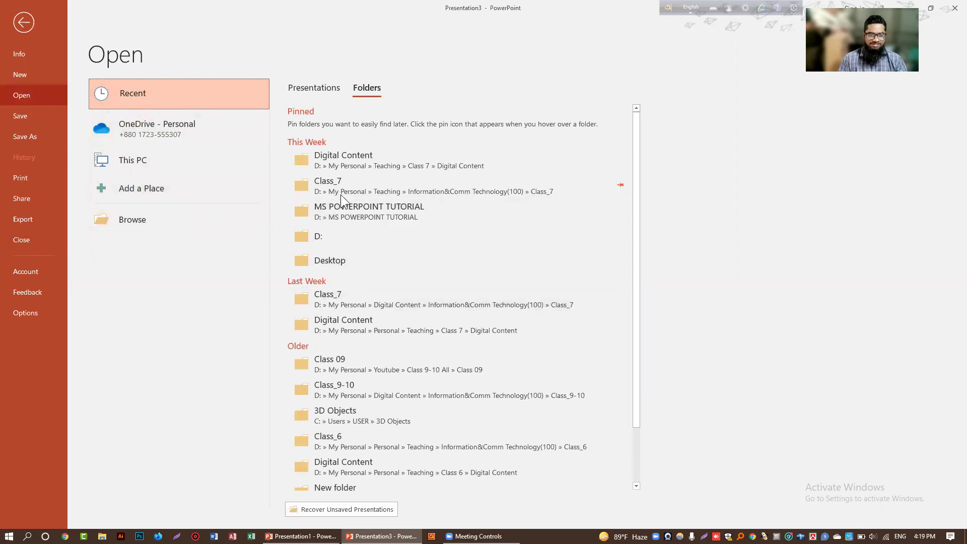
{"action": "left_click", "coordinate": [368, 213]}
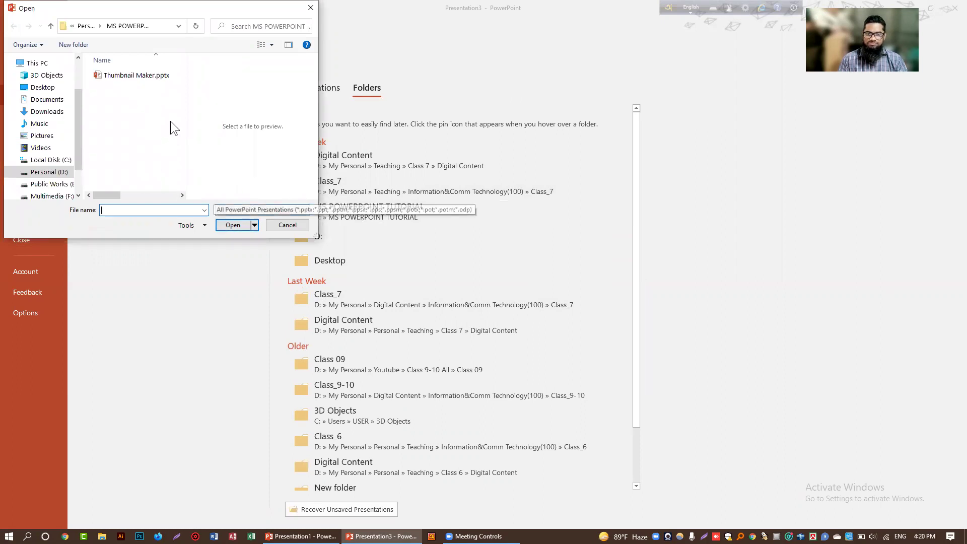
{"action": "double_click", "coordinate": [145, 73]}
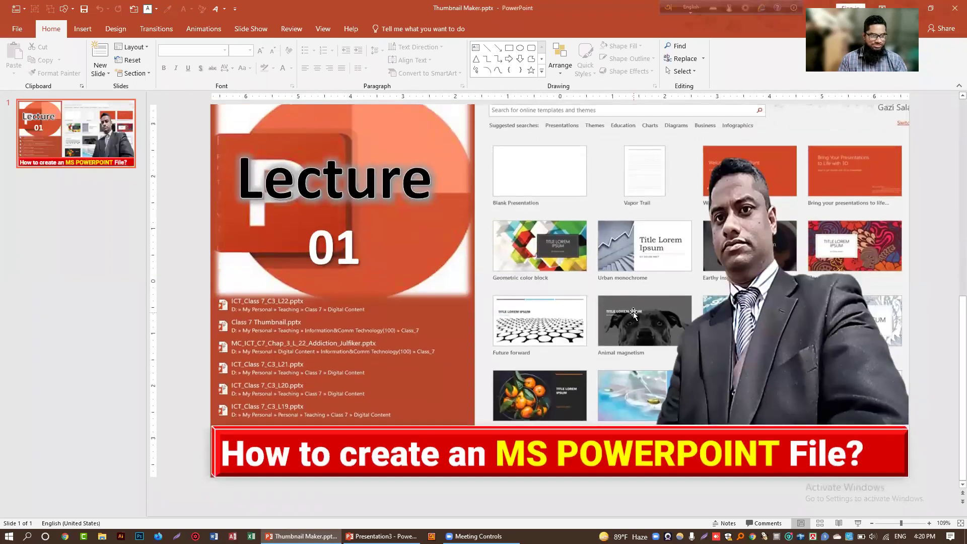
- Scroll up to view the 'Lecture 01' slide titled 'How to create an MS POWERPOINT File?'
{"action": "scroll", "coordinate": [552, 396], "scroll_direction": "up", "scroll_amount": 1}
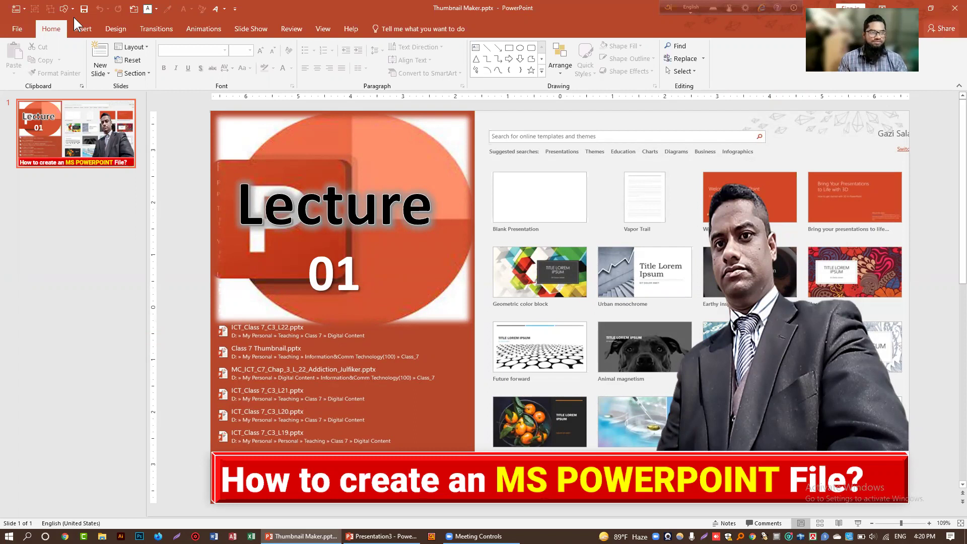
- Show Thumbnail Maker's Info: 1 slide, 1.45MB, stored in MS POWERPOINT TUTORIAL
{"action": "left_click", "coordinate": [16, 28]}
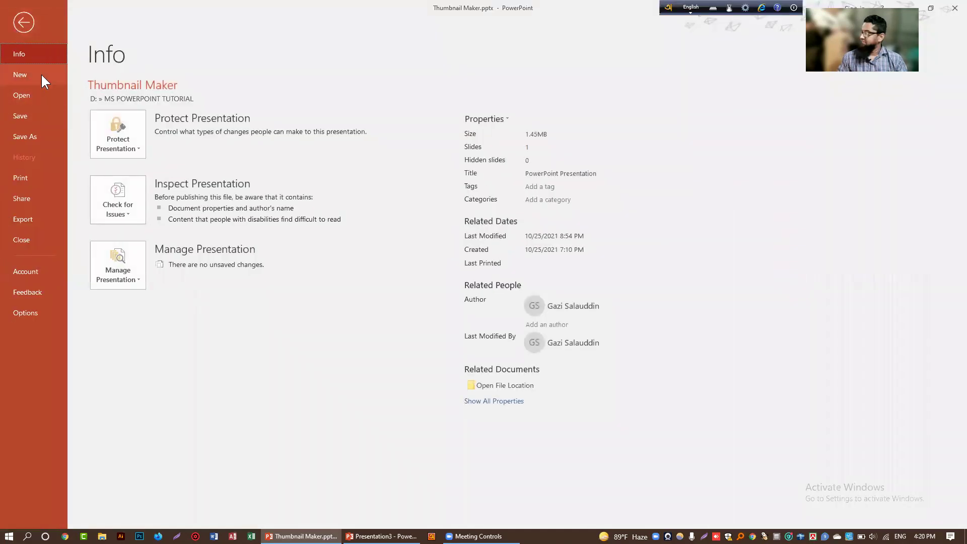